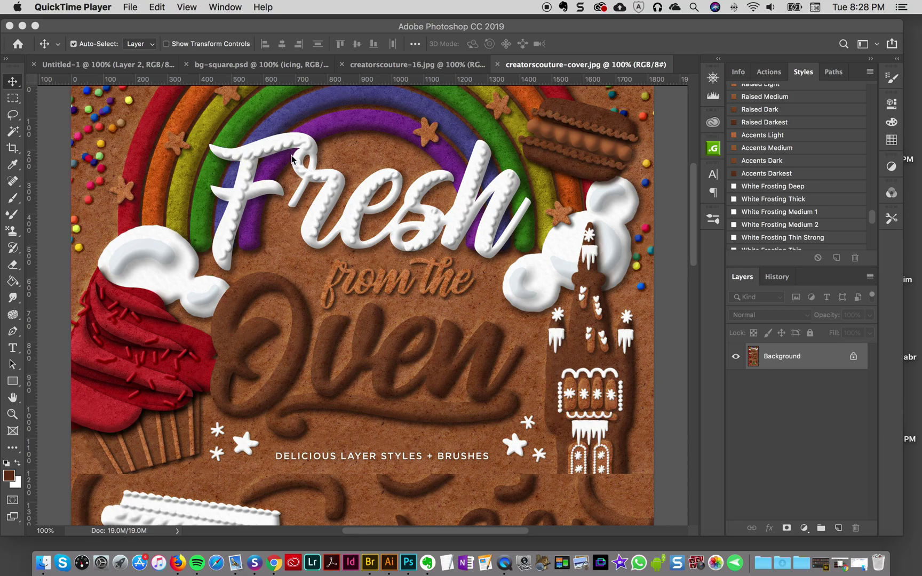
# - Review the frosting lettering in creatorscouture-16.jpg and creatorscouture-cover.jpg, viewing it up close, and return to bg-square.psd
pyautogui.click(450, 66)
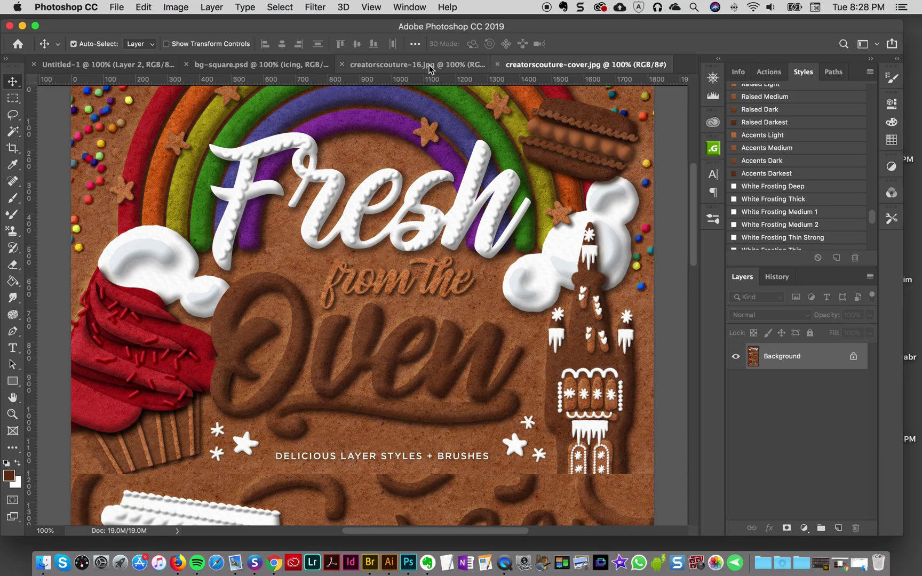
pyautogui.click(448, 66)
pyautogui.press('z')
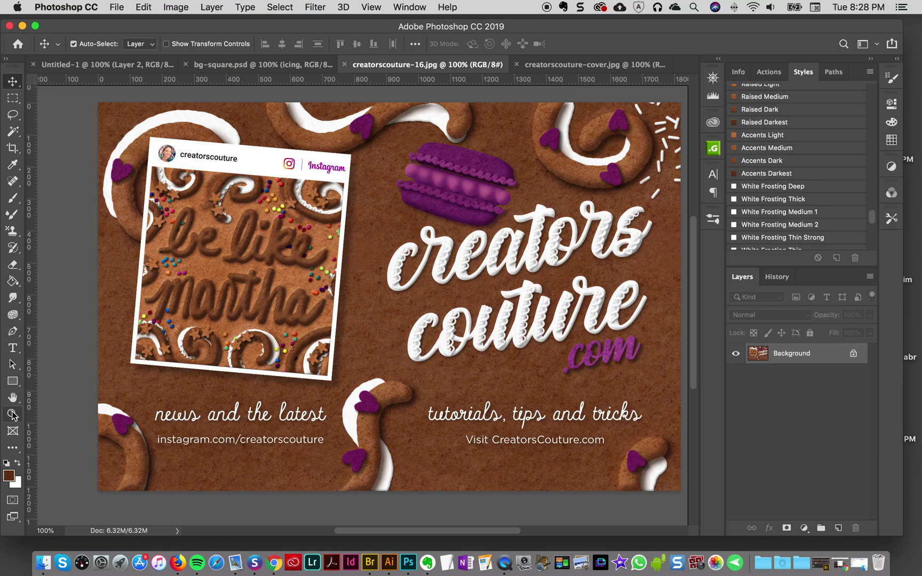
pyautogui.click(527, 294)
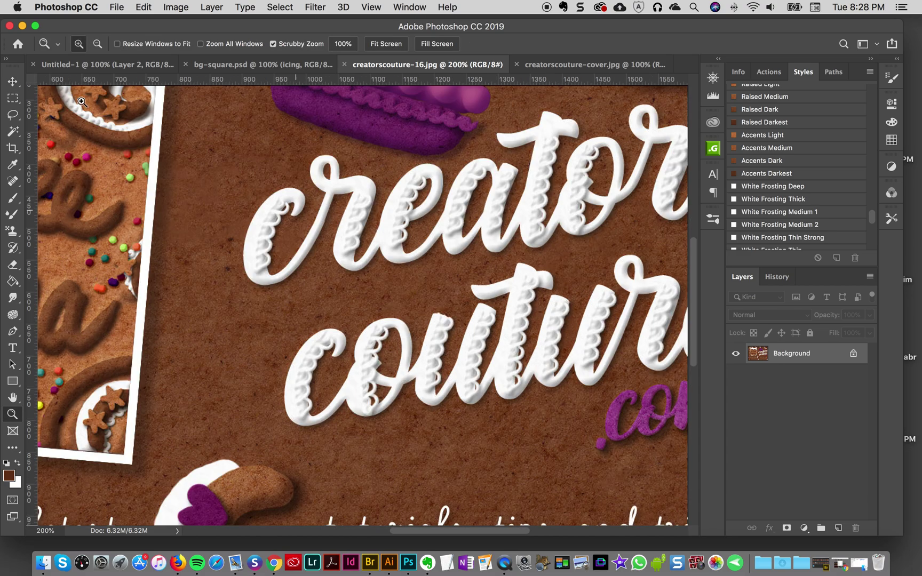
pyautogui.press('alt')
pyautogui.keyDown('alt'); pyautogui.click(464, 248); pyautogui.keyUp('alt')
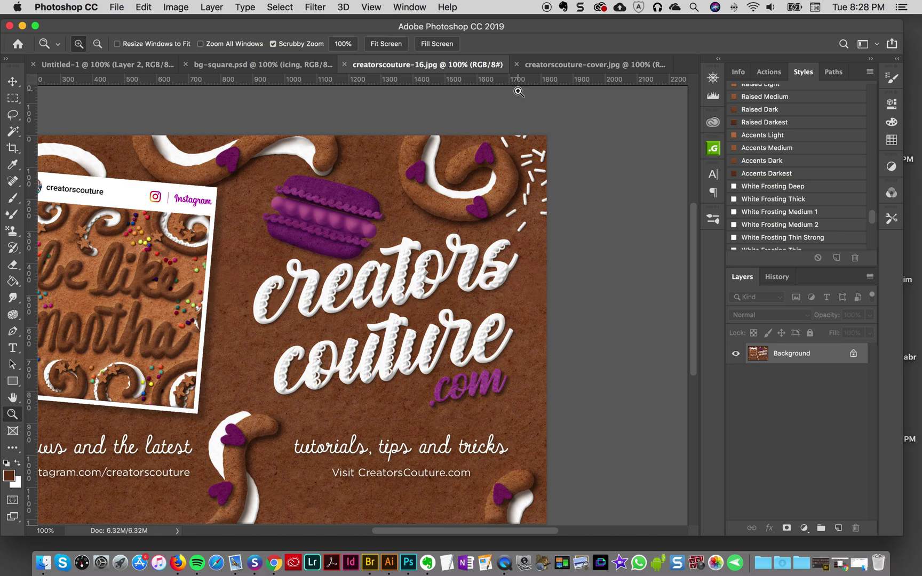
pyautogui.click(559, 68)
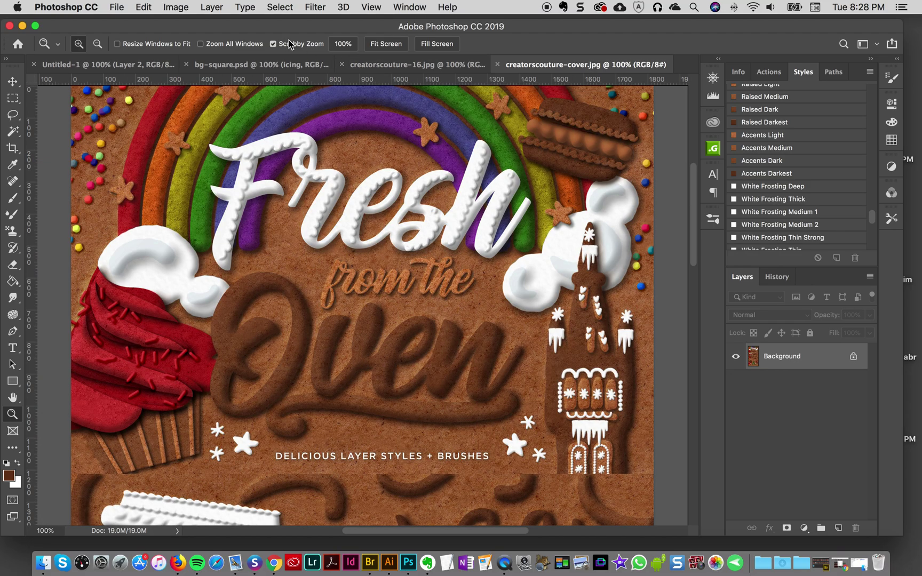
pyautogui.click(256, 64)
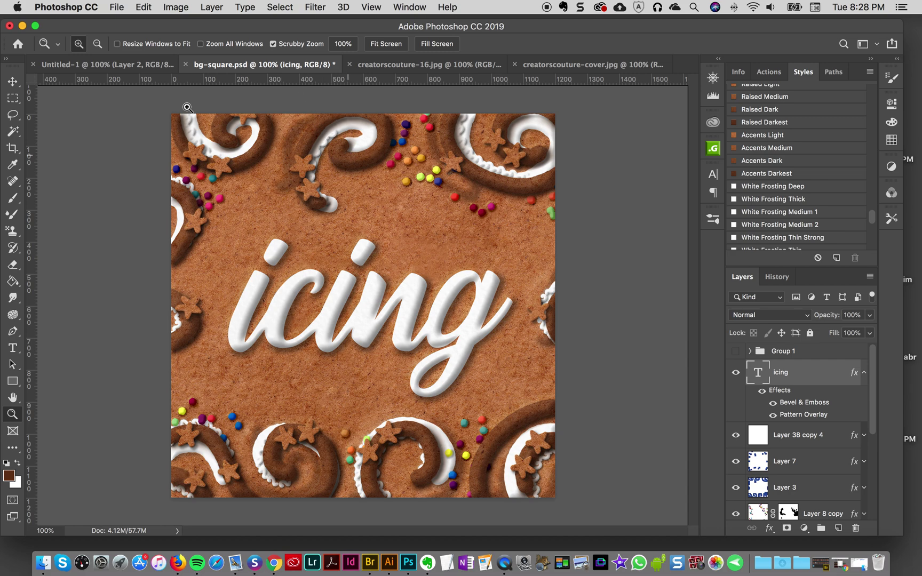
# - Slightly lower the shadow opacity in the Bevel & Emboss effect of the icing text layer
pyautogui.click(12, 83)
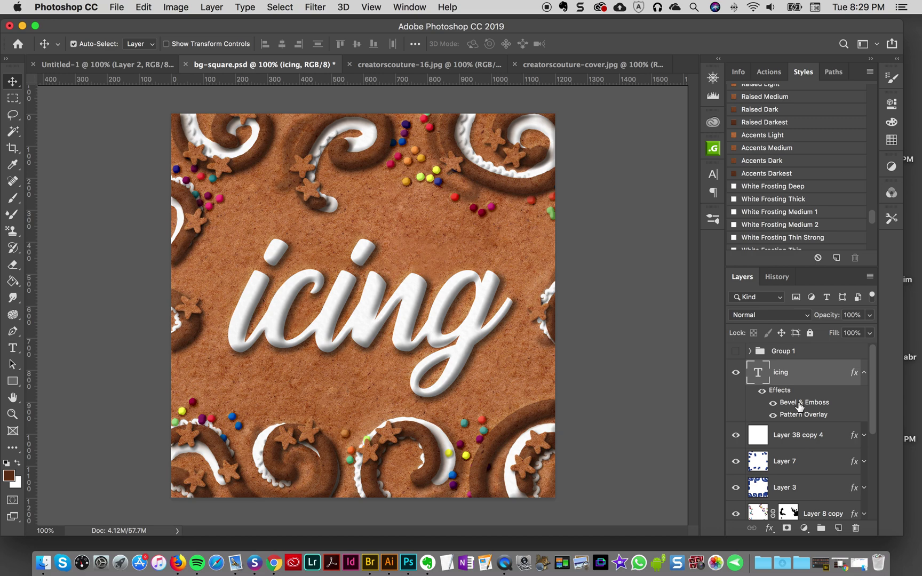
pyautogui.click(864, 372)
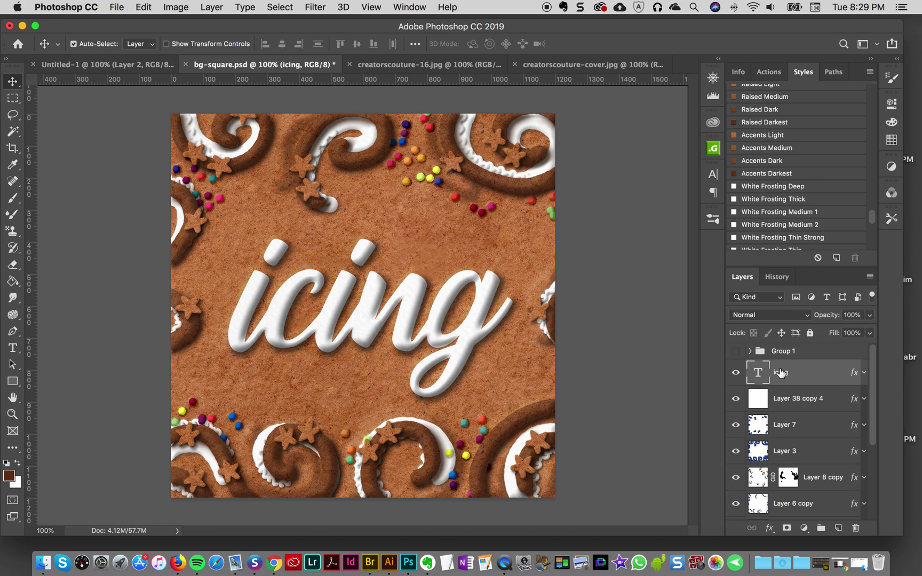
pyautogui.click(864, 373)
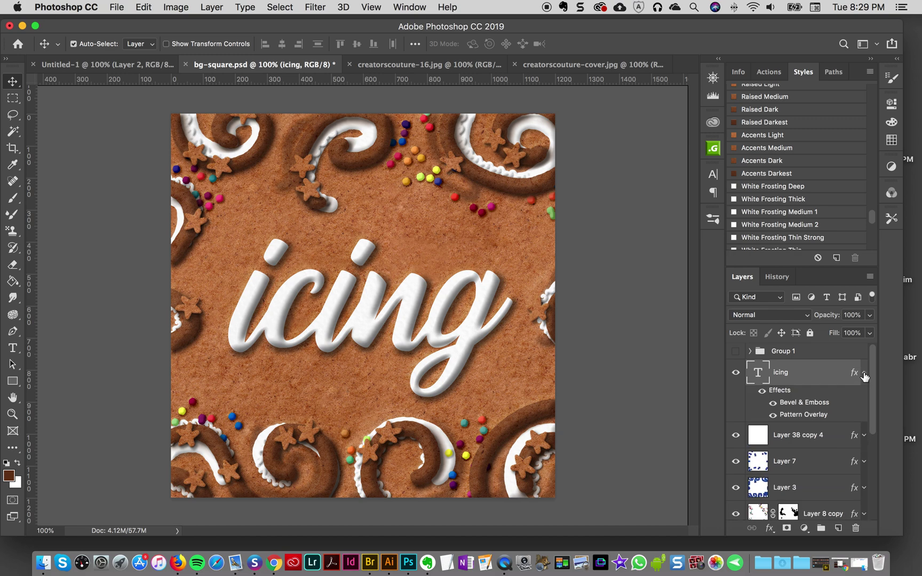
pyautogui.doubleClick(802, 403)
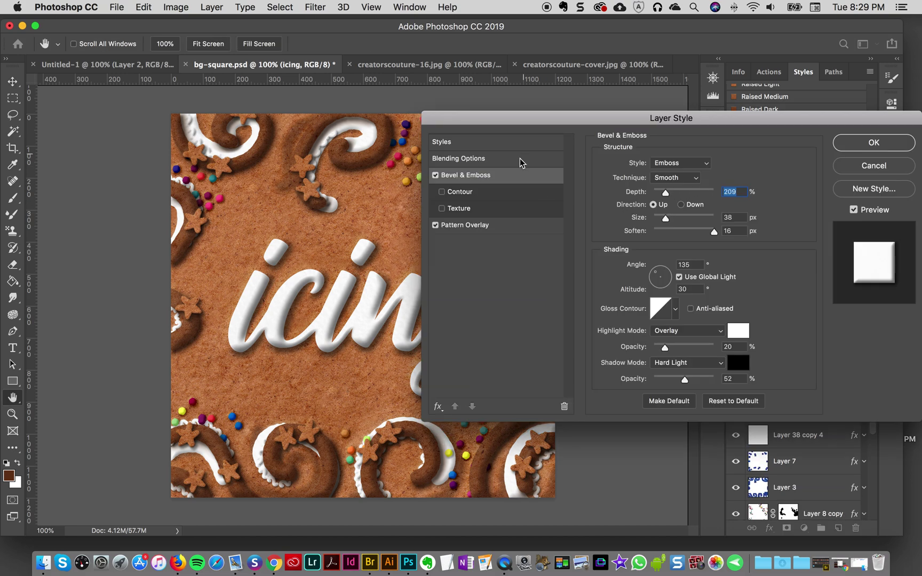
pyautogui.moveTo(539, 120); pyautogui.dragTo(599, 118)
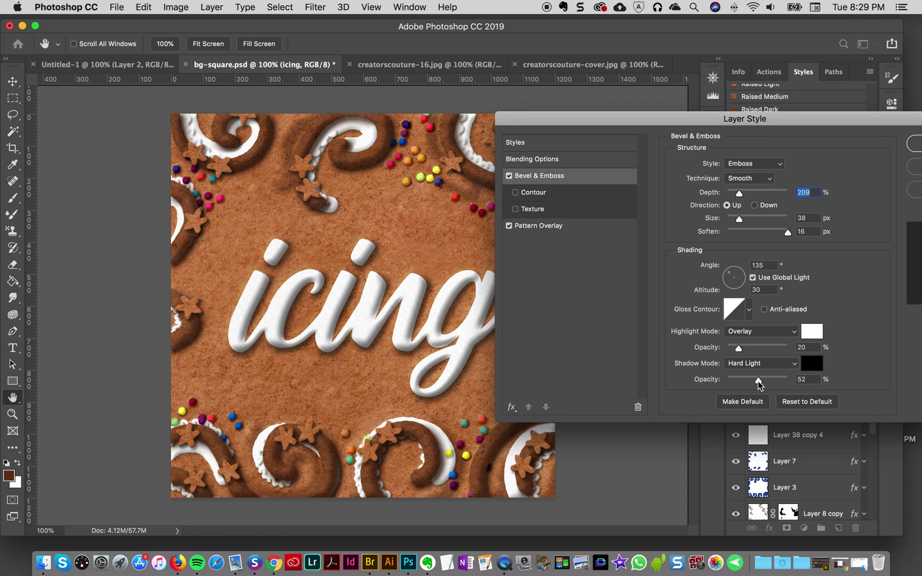
pyautogui.moveTo(758, 381); pyautogui.dragTo(754, 380)
pyautogui.moveTo(816, 126); pyautogui.dragTo(667, 133)
pyautogui.click(789, 151)
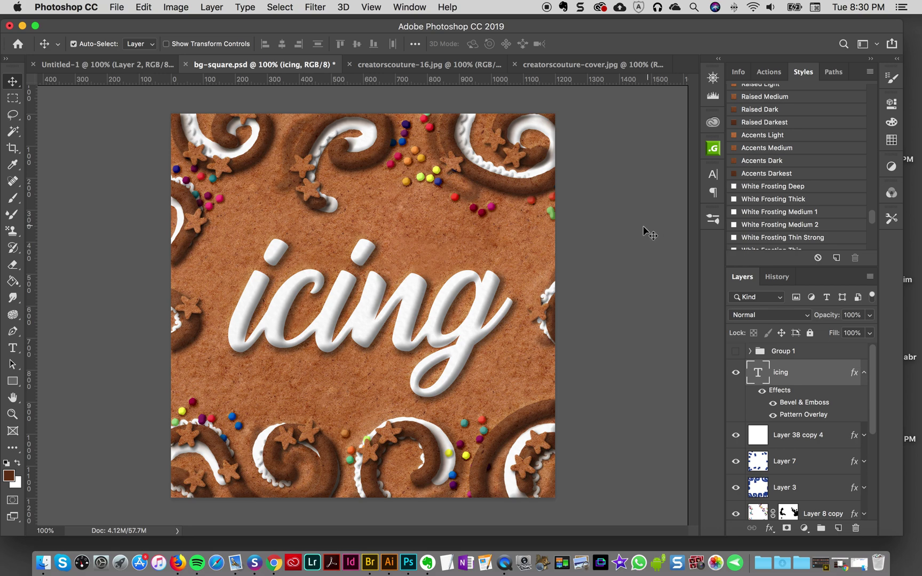
pyautogui.click(863, 372)
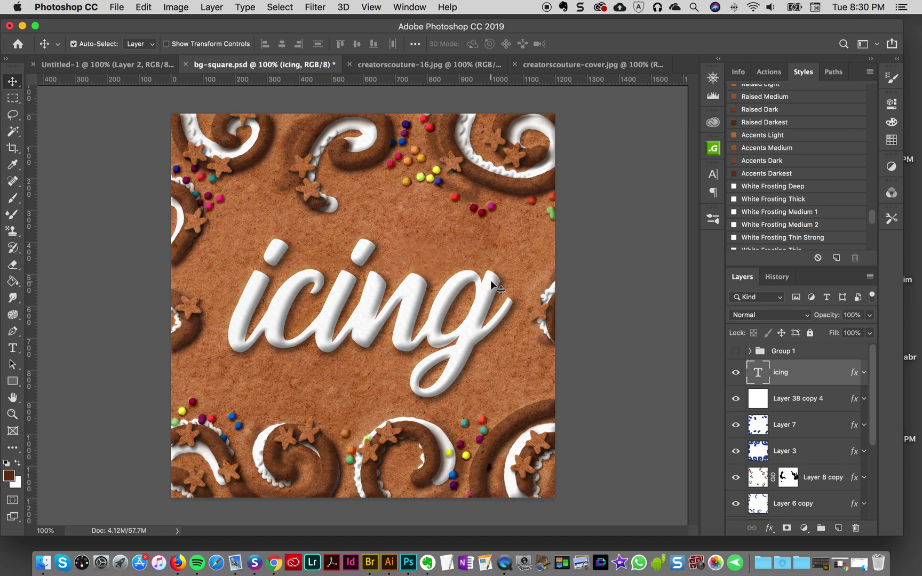
# - Check the piping on the cover artwork for reference and choose the "38 fresh from the oven" brush in bg-square.psd
pyautogui.click(552, 64)
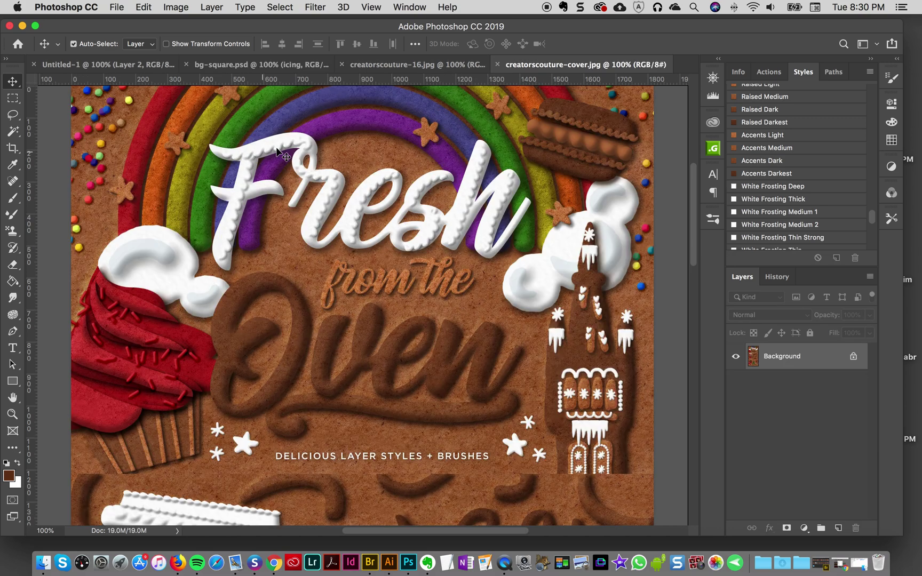
pyautogui.click(307, 64)
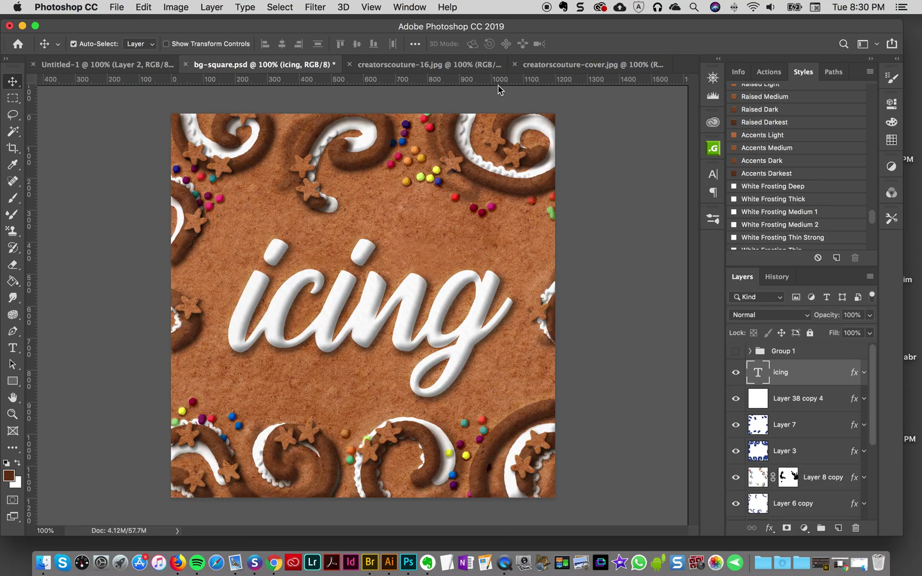
pyautogui.click(712, 220)
pyautogui.moveTo(695, 276); pyautogui.dragTo(668, 530)
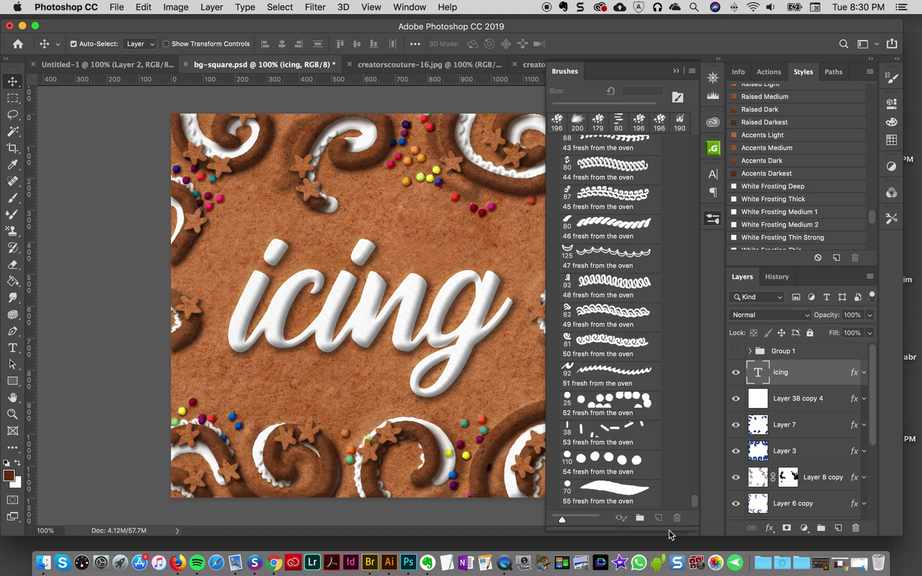
pyautogui.scroll(5, 695, 503)
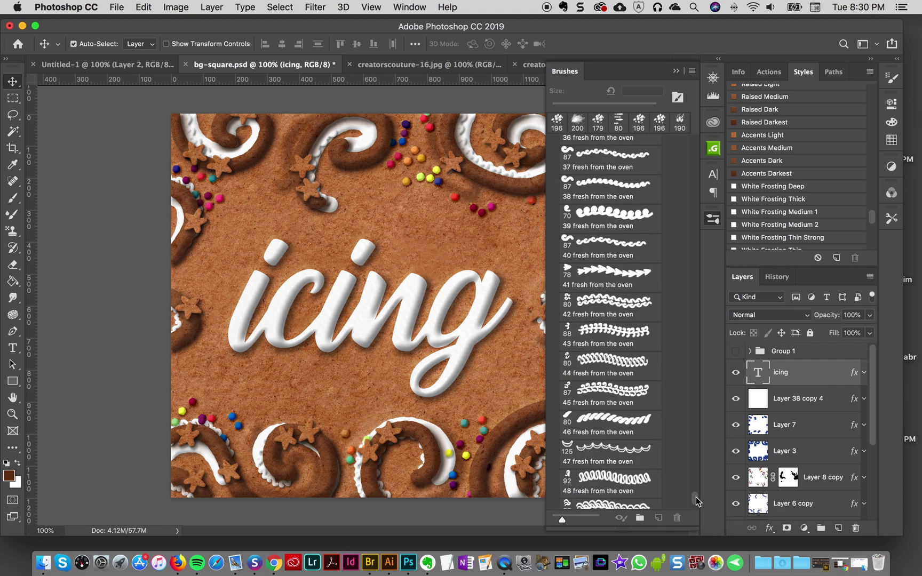
pyautogui.scroll(2, 695, 501)
pyautogui.scroll(2, 696, 496)
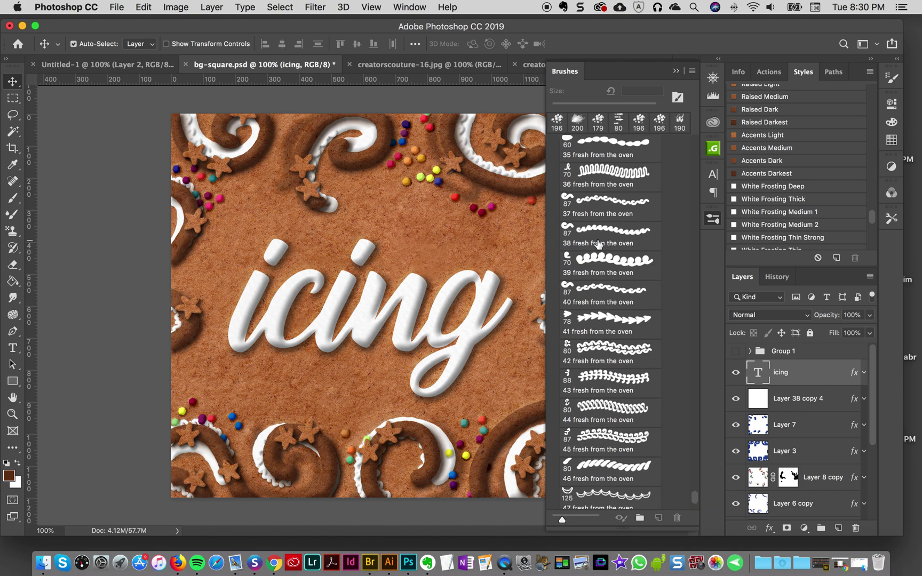
pyautogui.click(600, 241)
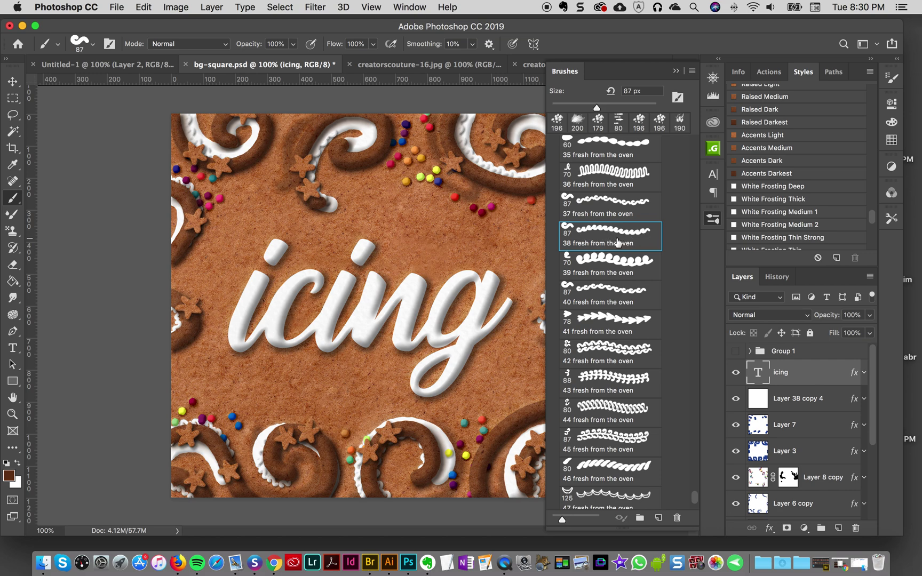
pyautogui.click(713, 219)
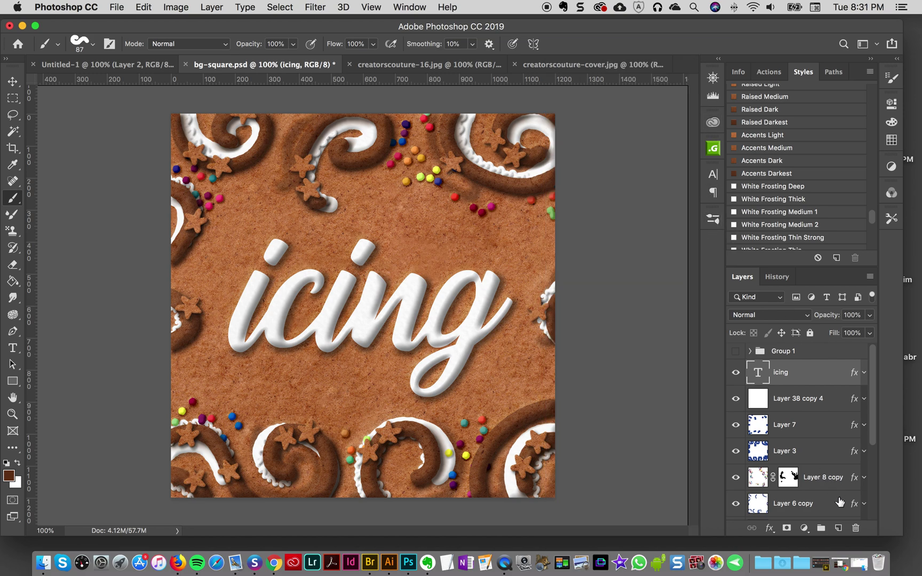
# - Add a new layer above the icing text and apply the White Frosting Thin style to it
pyautogui.click(839, 528)
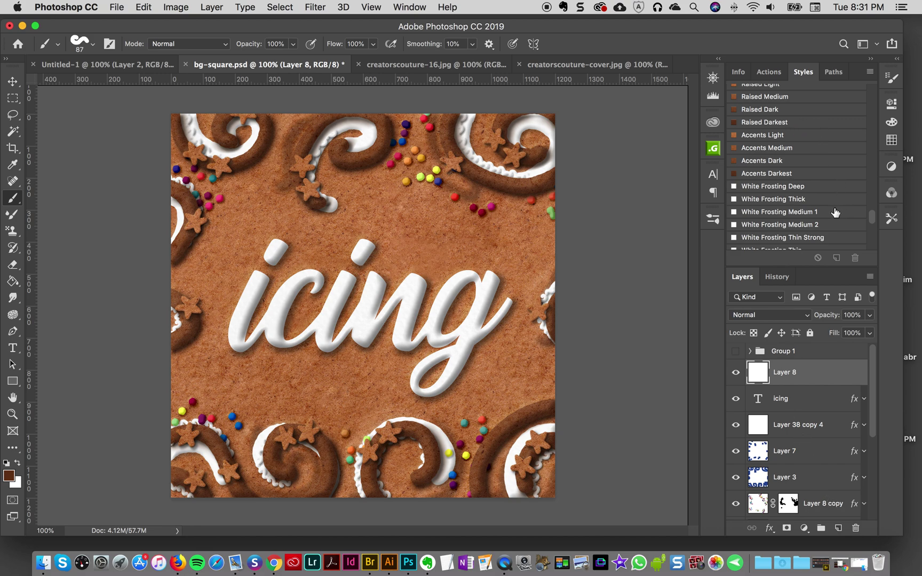
pyautogui.scroll(-2, 872, 224)
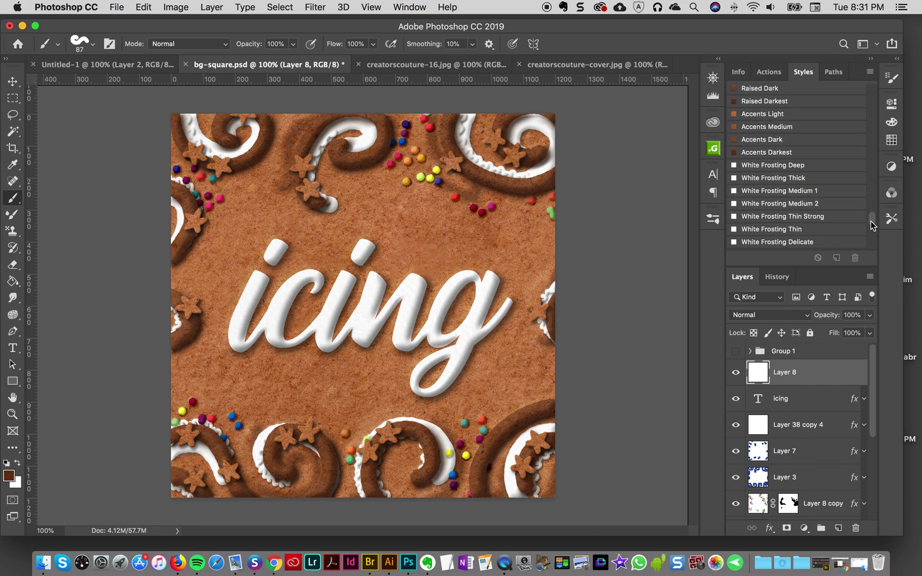
pyautogui.scroll(-1, 872, 226)
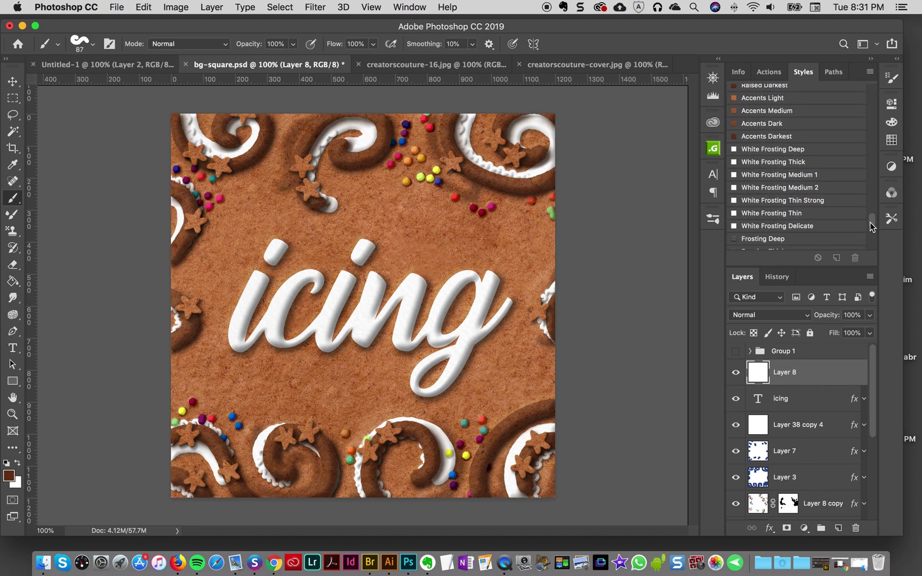
pyautogui.click(772, 214)
# - Try piping strokes with the 87 px brush beside and along the stem of the first i, undoing each one
pyautogui.moveTo(258, 227); pyautogui.dragTo(213, 292)
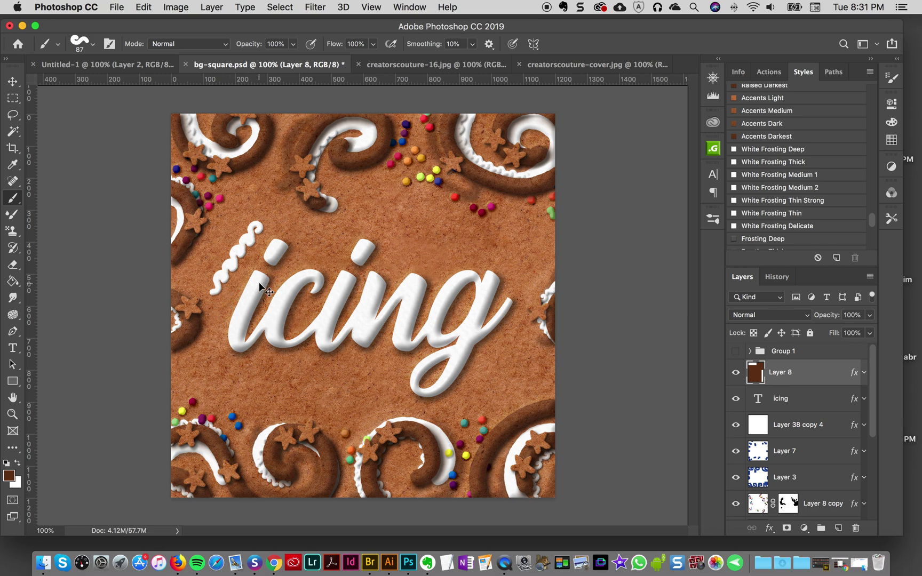
pyautogui.press('super+z')
pyautogui.moveTo(263, 271); pyautogui.dragTo(244, 350)
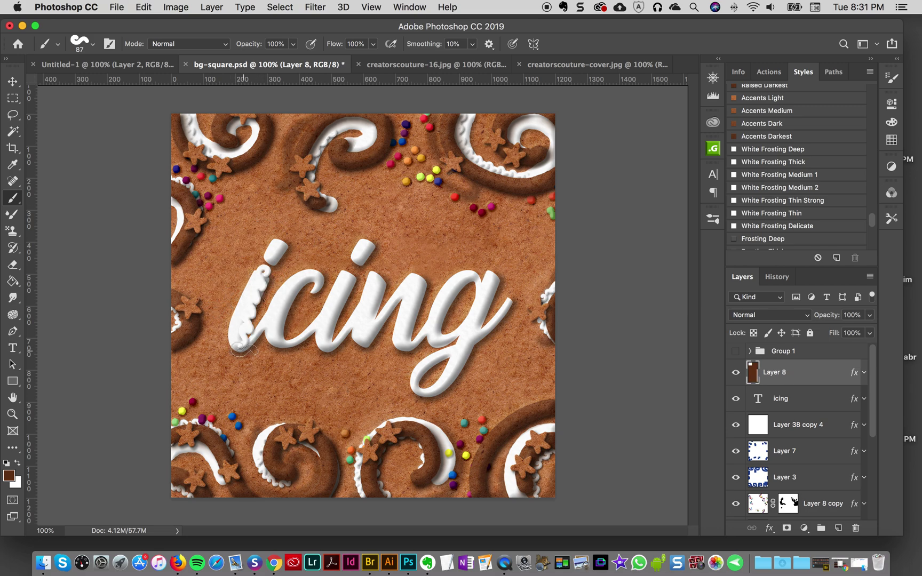
pyautogui.press('super+z')
pyautogui.moveTo(262, 271); pyautogui.dragTo(247, 350)
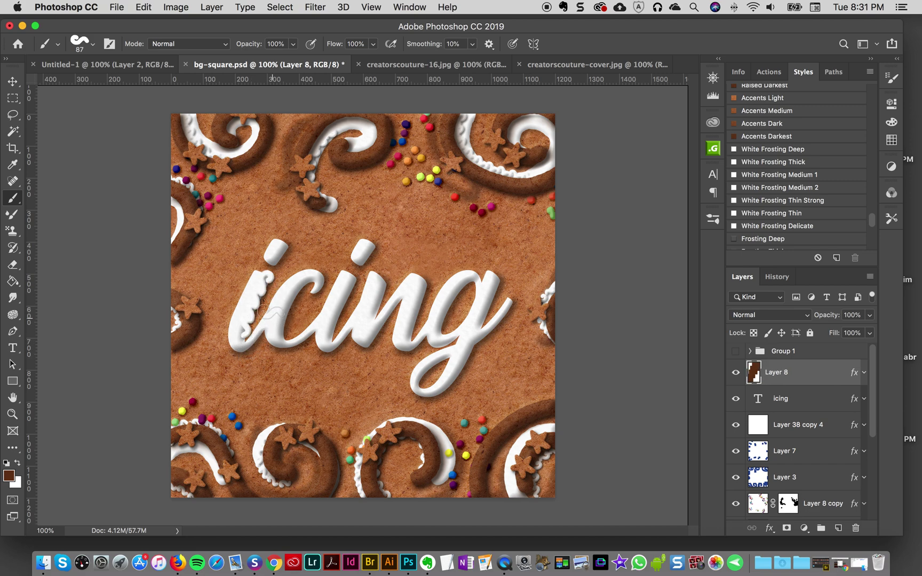
pyautogui.press('super+z')
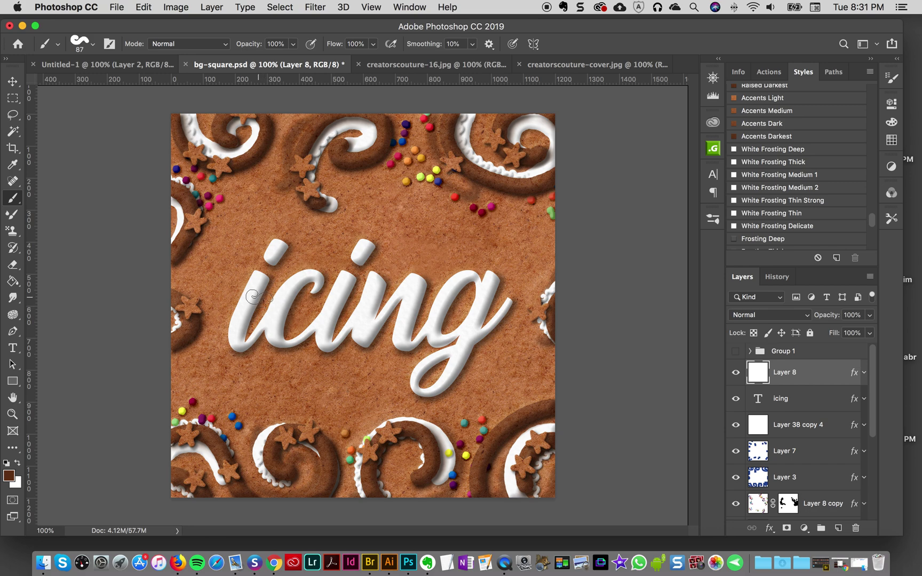
# - Reduce the brush size to 70 px and test piping strokes along and beside the first i, undoing them
pyautogui.press('[')
pyautogui.press('[')
pyautogui.moveTo(256, 281); pyautogui.dragTo(241, 349)
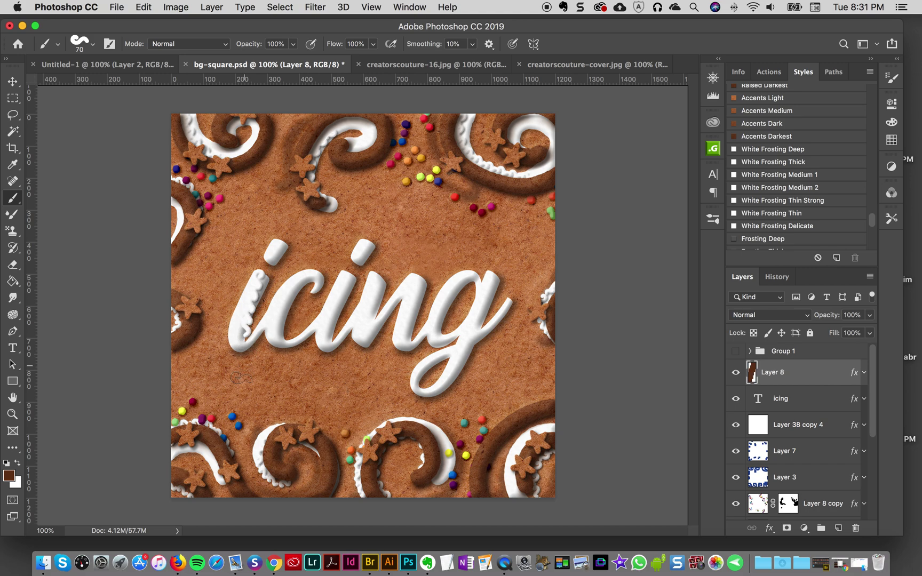
pyautogui.moveTo(251, 277)
pyautogui.mouseDown()
pyautogui.moveTo(232, 296)
pyautogui.moveTo(218, 344)
pyautogui.mouseUp()
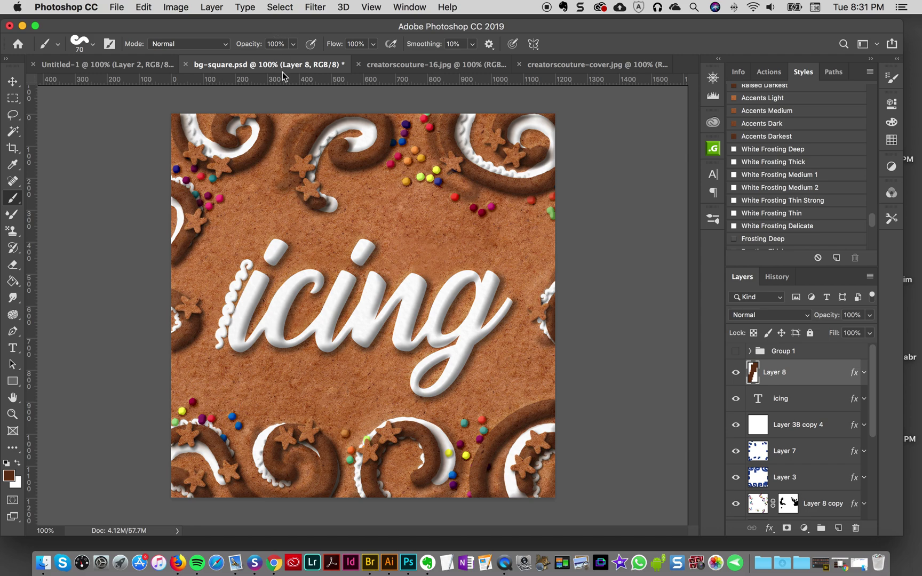
pyautogui.press('super+z')
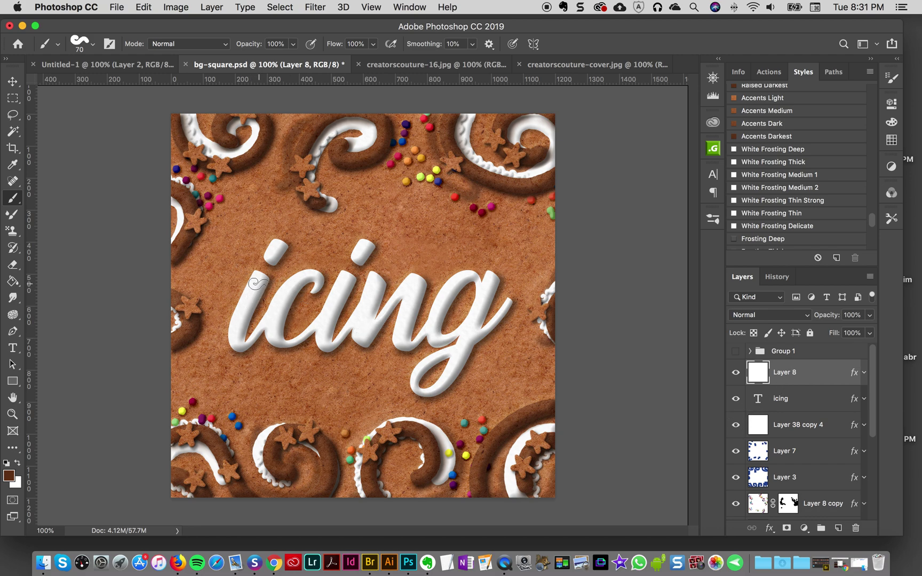
# - Repaint the piping down the stem of the first i, undoing unsatisfactory strokes, and compare it with the cover artwork
pyautogui.moveTo(247, 301); pyautogui.dragTo(234, 347)
pyautogui.press('super+z')
pyautogui.moveTo(248, 298)
pyautogui.mouseDown()
pyautogui.moveTo(259, 304)
pyautogui.moveTo(241, 319)
pyautogui.moveTo(238, 340)
pyautogui.mouseUp()
pyautogui.press('super+z')
pyautogui.press('super+z')
pyautogui.moveTo(247, 303); pyautogui.dragTo(240, 346)
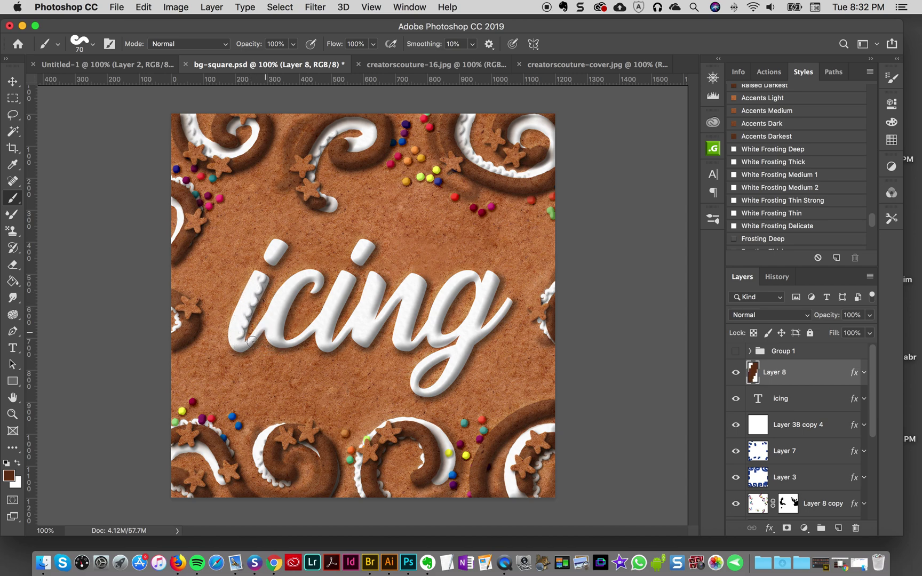
pyautogui.press('super+z')
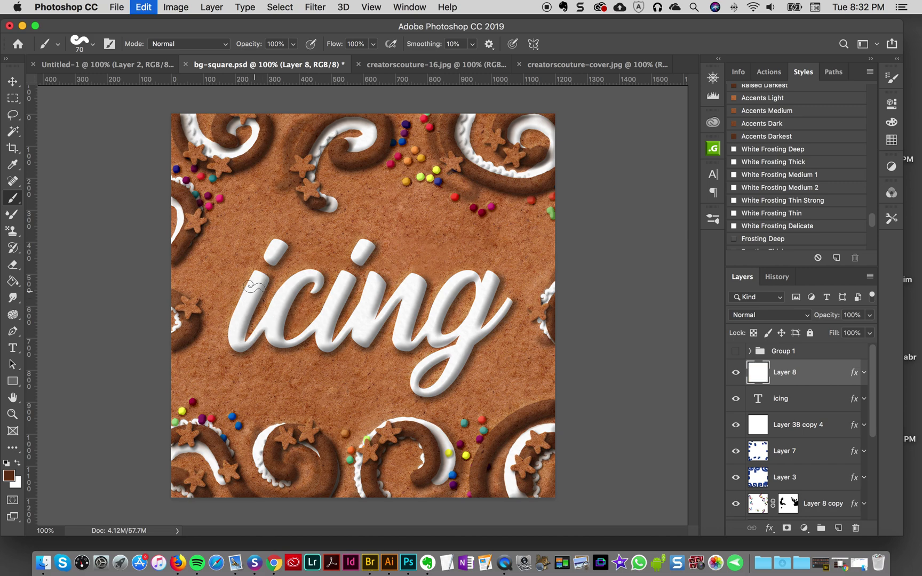
pyautogui.moveTo(253, 282)
pyautogui.mouseDown()
pyautogui.moveTo(238, 340)
pyautogui.moveTo(267, 343)
pyautogui.moveTo(238, 334)
pyautogui.moveTo(258, 283)
pyautogui.moveTo(234, 342)
pyautogui.mouseUp()
pyautogui.press('super+z')
pyautogui.press('super+z')
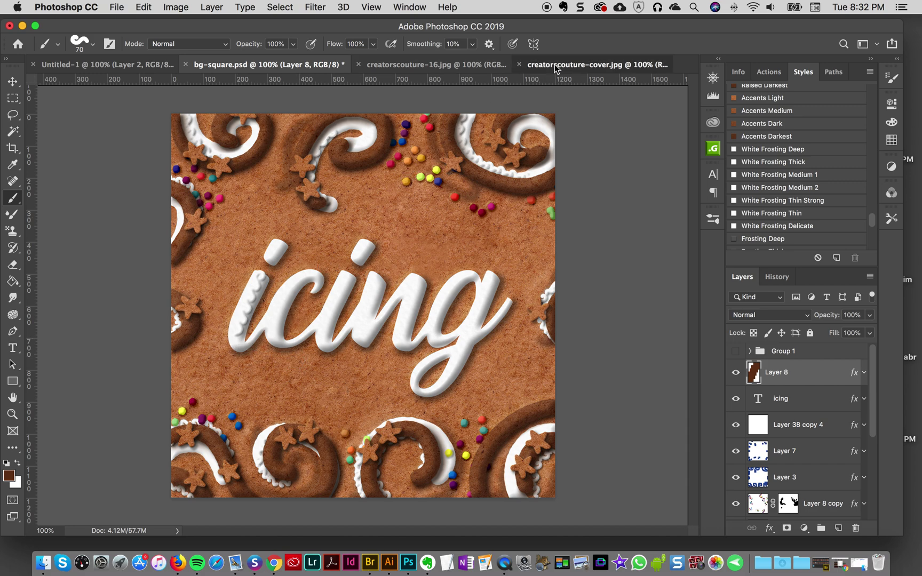
pyautogui.click(592, 64)
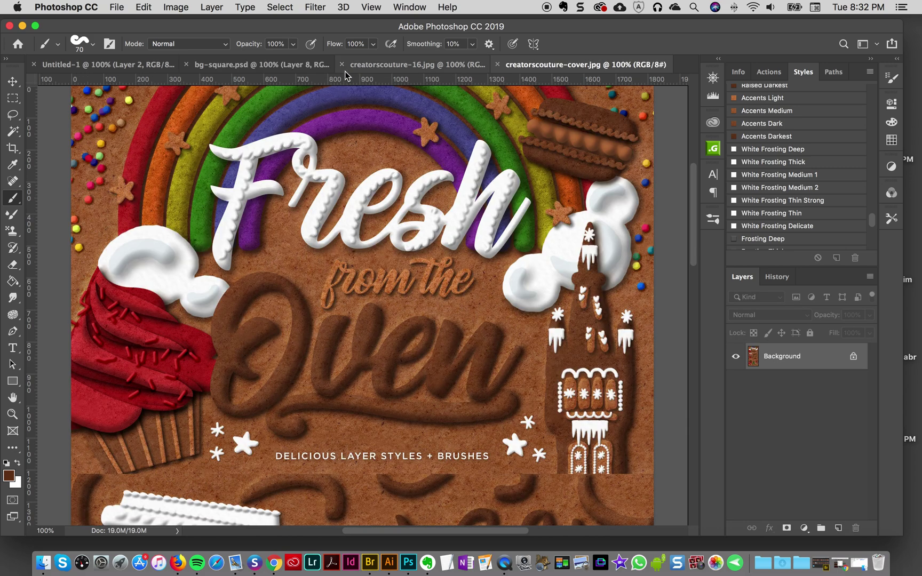
pyautogui.click(310, 64)
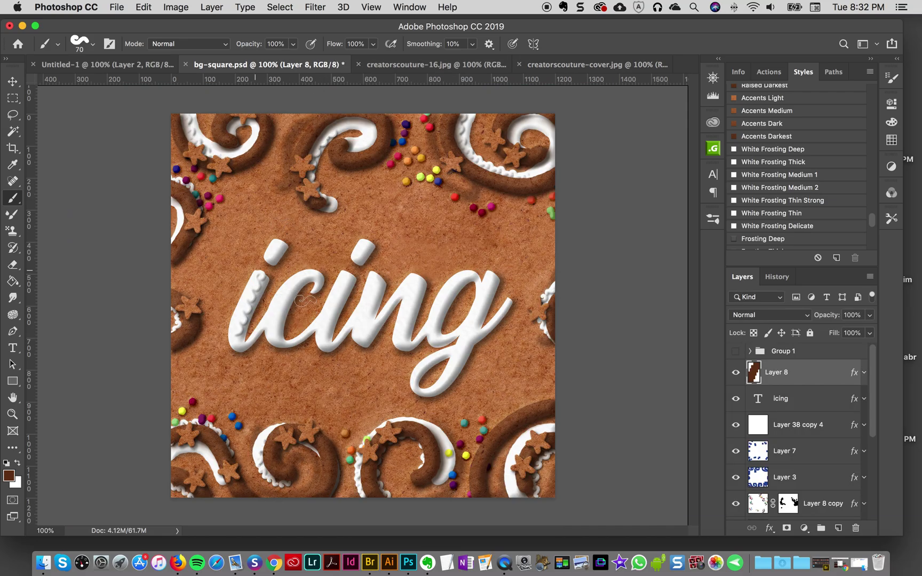
# - Remove the piping from the stem of the first i, retrying the 70 px stroke and undoing it
pyautogui.press('super+BackSpace')
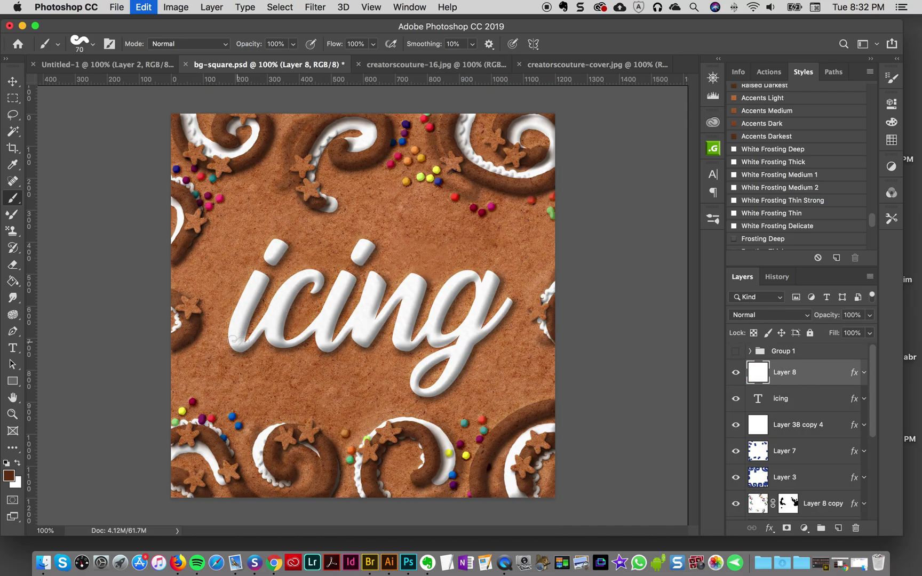
pyautogui.moveTo(234, 337)
pyautogui.mouseDown()
pyautogui.moveTo(270, 274)
pyautogui.moveTo(245, 309)
pyautogui.moveTo(235, 350)
pyautogui.mouseUp()
pyautogui.press('super+z')
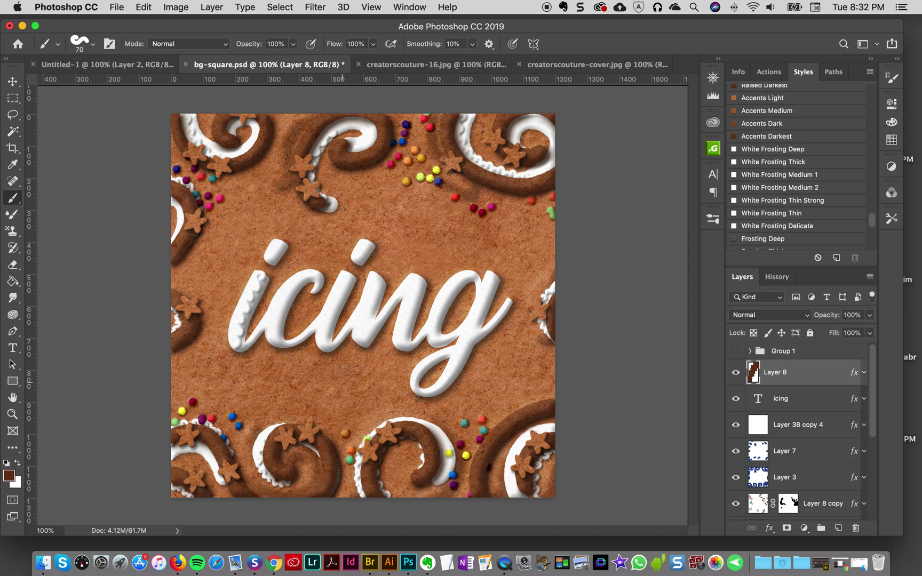
pyautogui.press('super+z')
# - Try a 60 px piping stroke down the first i with the brush 40 fresh from the oven
pyautogui.click(711, 128)
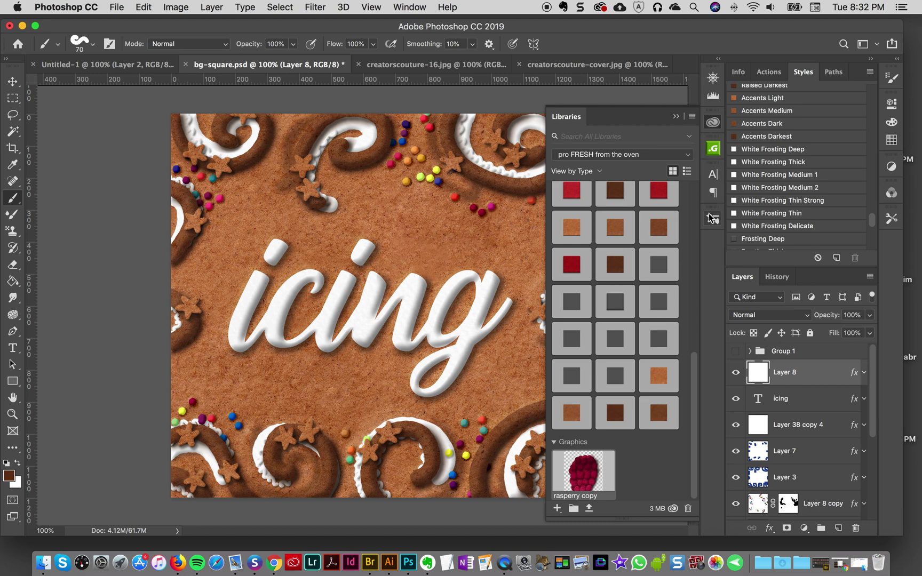
pyautogui.click(713, 218)
pyautogui.click(602, 298)
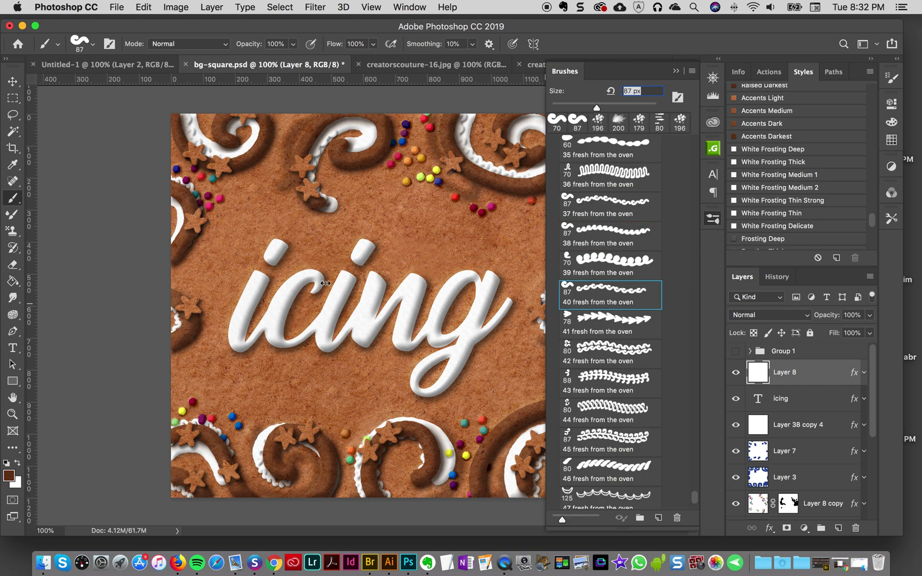
pyautogui.click(255, 287)
pyautogui.moveTo(255, 287); pyautogui.dragTo(240, 335)
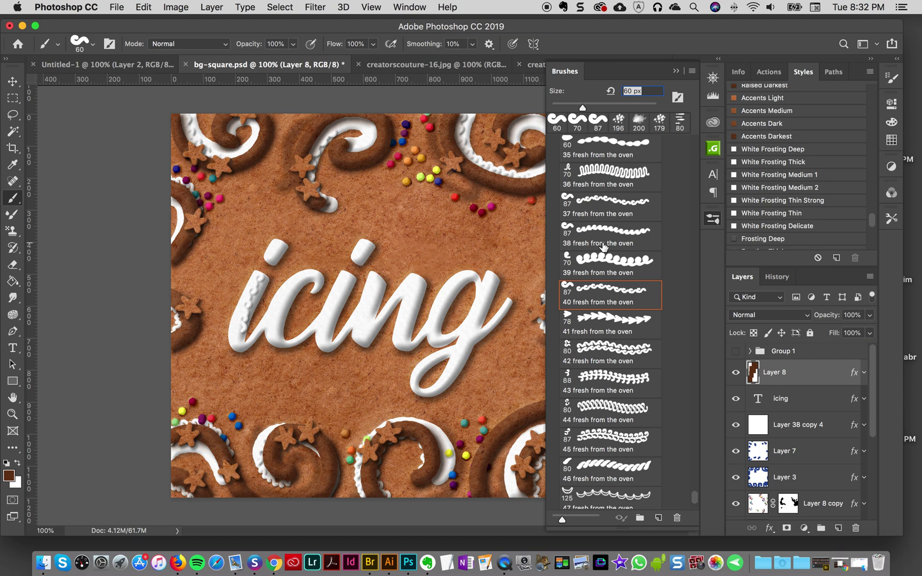
# - Switch to the brush 38 fresh from the oven and reduce its size to 60 px
pyautogui.click(600, 245)
pyautogui.click(712, 219)
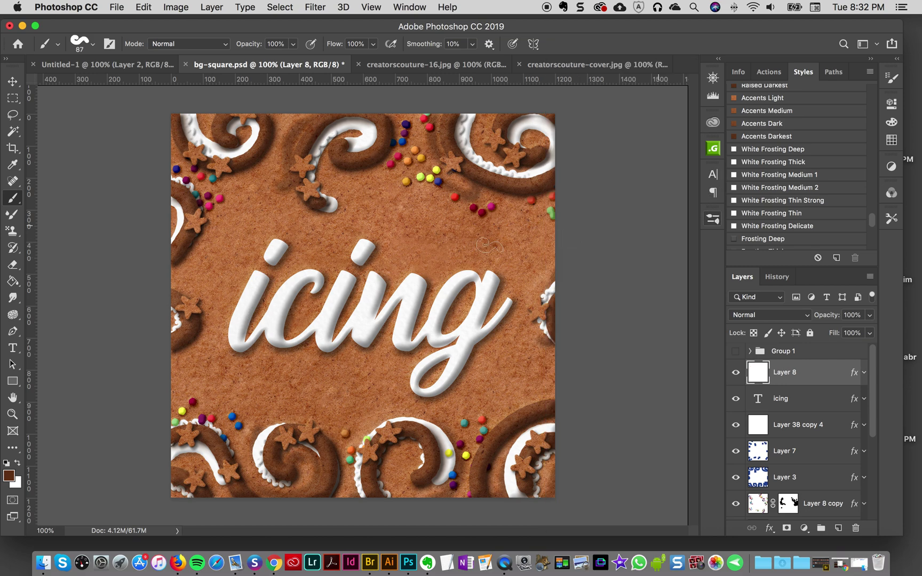
pyautogui.press('[')
pyautogui.press('[')
pyautogui.press('[')
# - Try several 60 px piping strokes down the stem of the first i, undoing each one
pyautogui.moveTo(257, 286); pyautogui.dragTo(234, 342)
pyautogui.press('super+z')
pyautogui.moveTo(246, 304); pyautogui.dragTo(235, 341)
pyautogui.press('super+z')
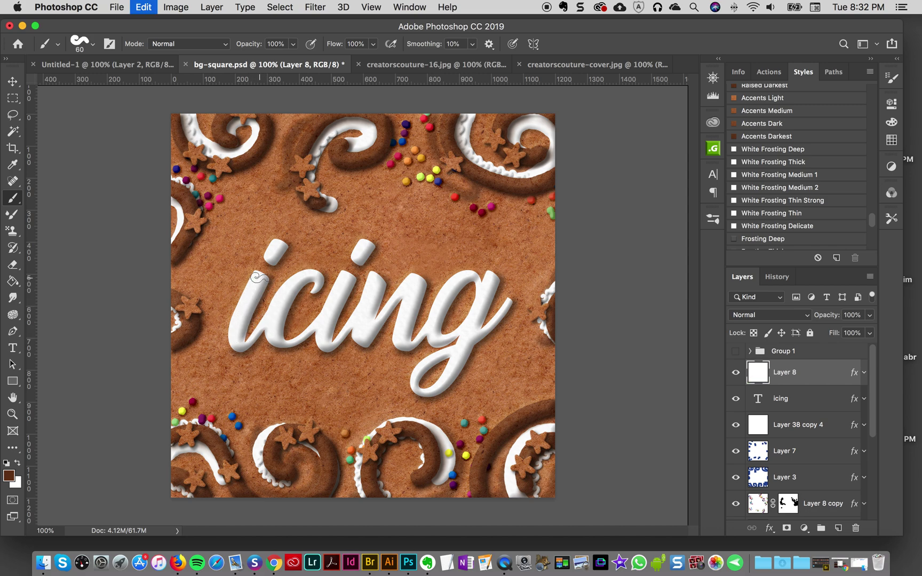
pyautogui.moveTo(258, 278); pyautogui.dragTo(235, 330)
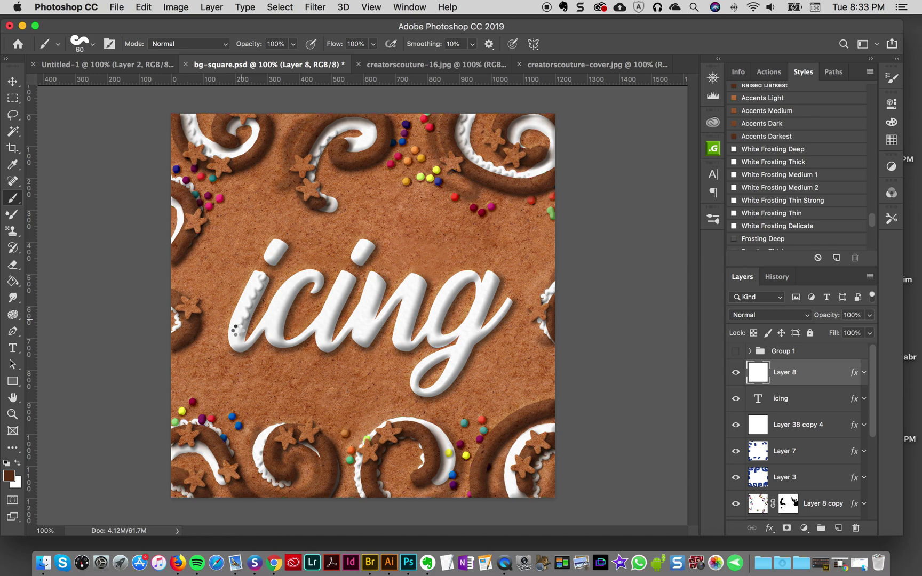
pyautogui.press('super+z')
pyautogui.click(261, 270)
pyautogui.moveTo(254, 290); pyautogui.dragTo(238, 341)
pyautogui.press('super+z')
# - Pipe frosting down the stem of the first i and along the curve of the c
pyautogui.moveTo(258, 281); pyautogui.dragTo(241, 351)
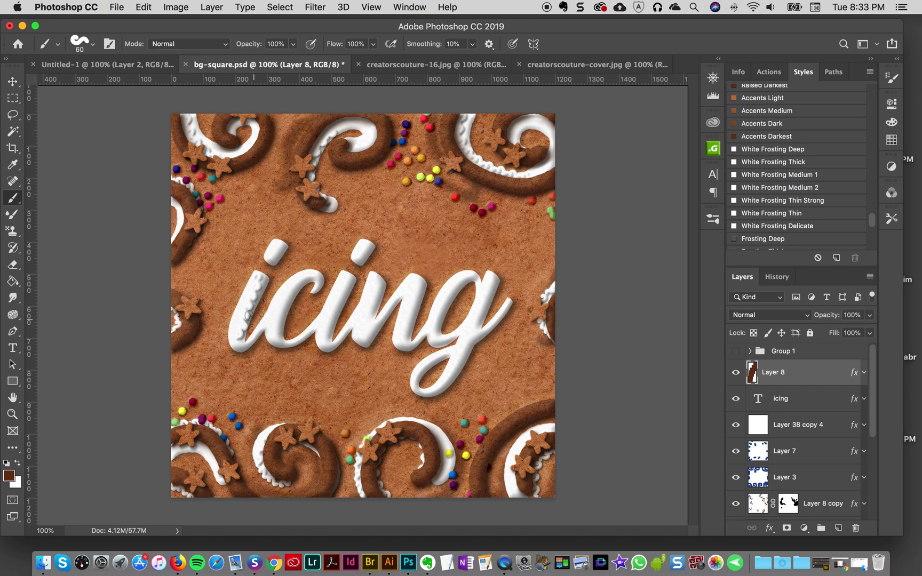
pyautogui.moveTo(254, 294); pyautogui.dragTo(241, 342)
pyautogui.moveTo(309, 279)
pyautogui.mouseDown()
pyautogui.moveTo(282, 300)
pyautogui.moveTo(276, 338)
pyautogui.mouseUp()
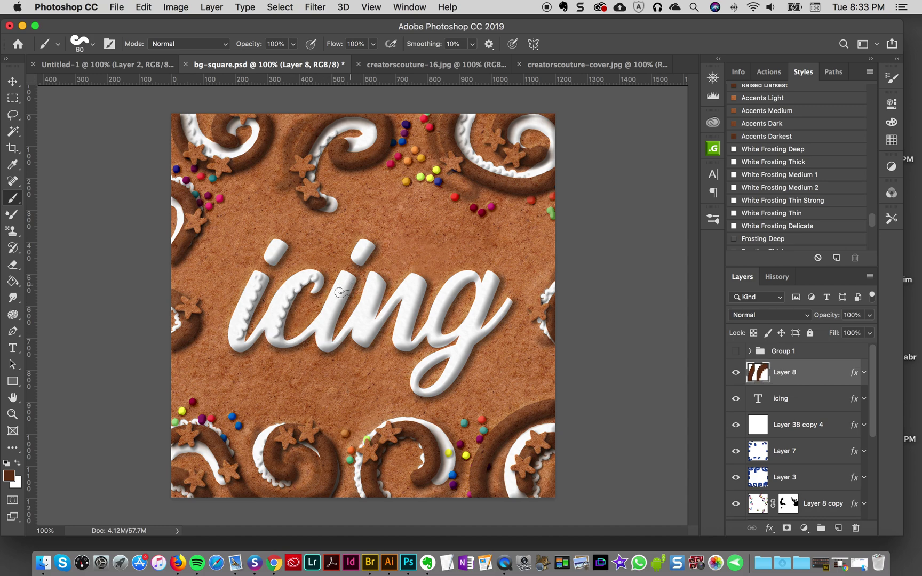
# - Try repeated piping strokes down the stem of the second i, undoing each one
pyautogui.moveTo(344, 280); pyautogui.dragTo(327, 324)
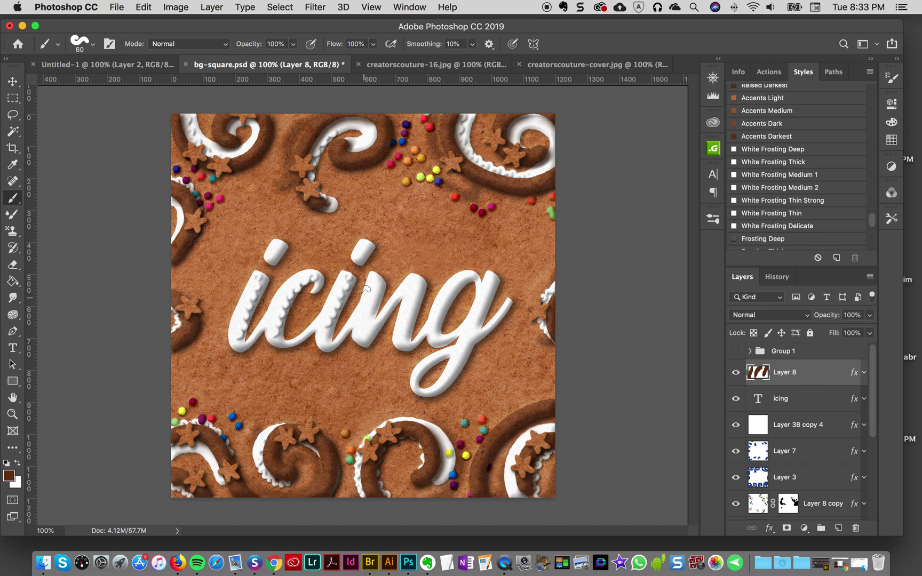
pyautogui.press('super+z')
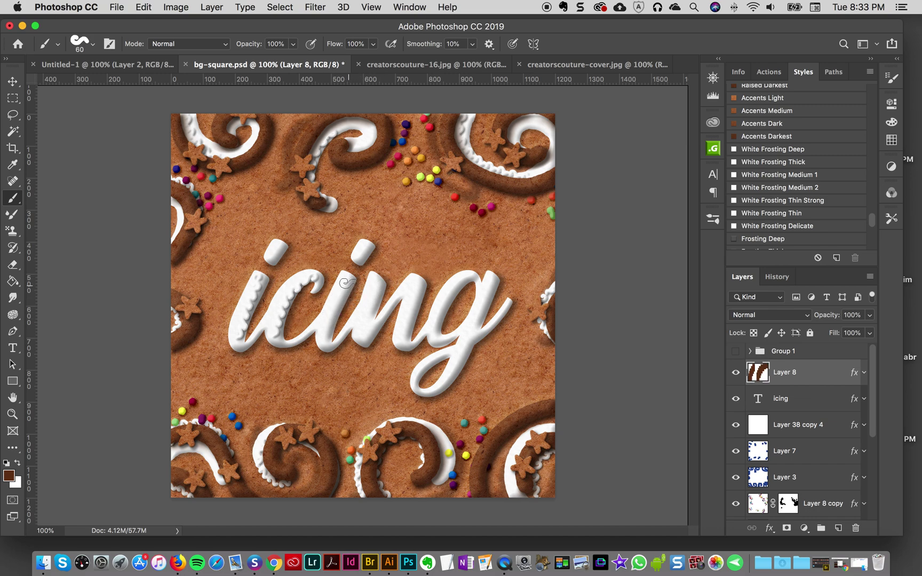
pyautogui.moveTo(344, 283); pyautogui.dragTo(323, 341)
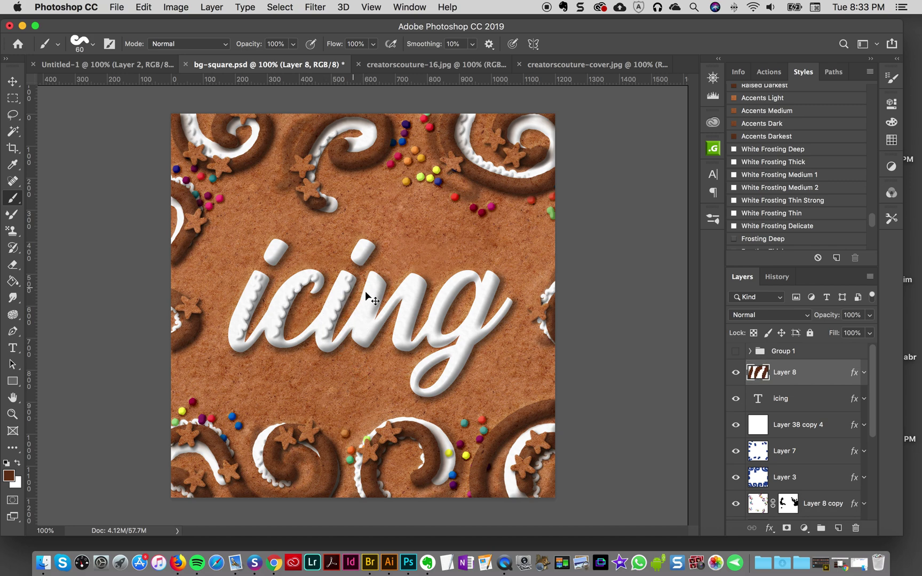
pyautogui.press('super+z')
pyautogui.moveTo(344, 280); pyautogui.dragTo(322, 333)
pyautogui.press('super+z')
pyautogui.moveTo(344, 280); pyautogui.dragTo(323, 333)
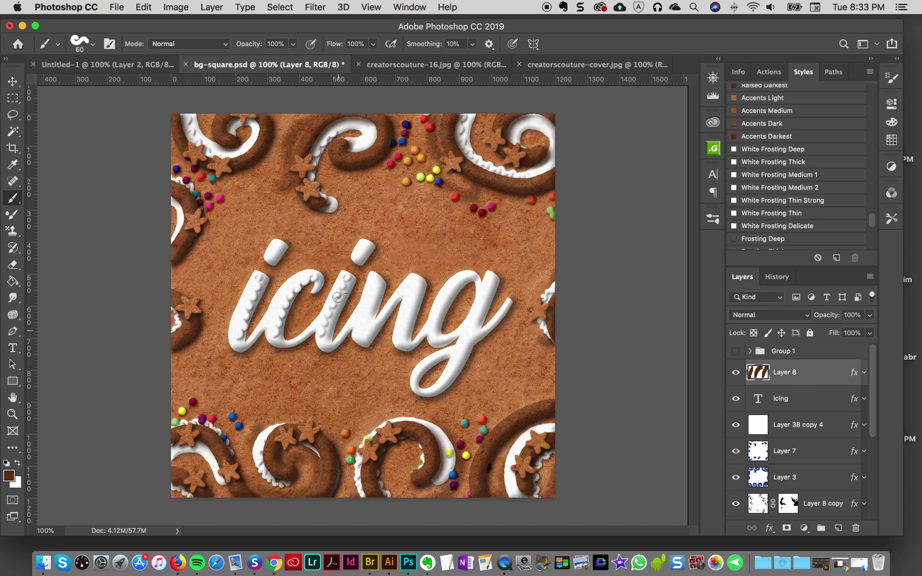
pyautogui.press('super+z')
pyautogui.moveTo(345, 282); pyautogui.dragTo(323, 335)
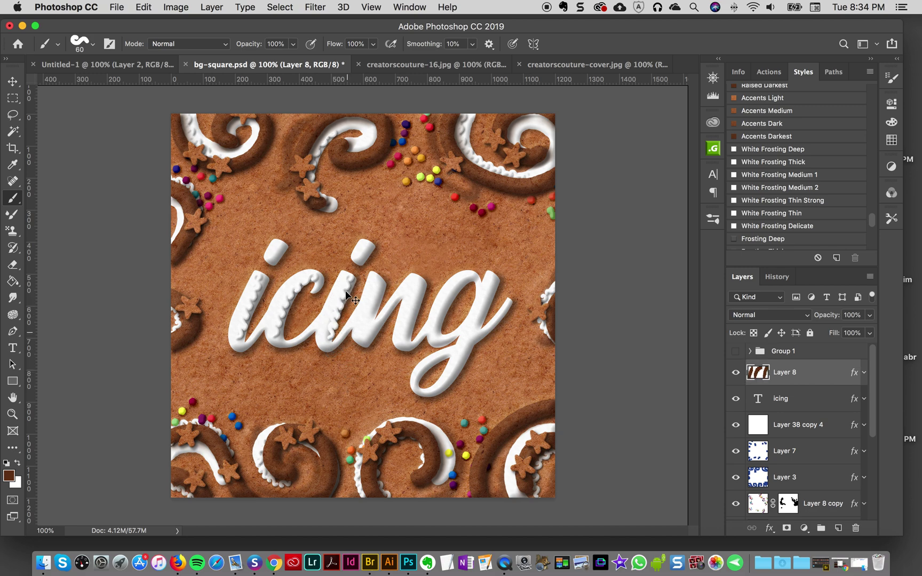
pyautogui.press('super+z')
pyautogui.moveTo(346, 283); pyautogui.dragTo(328, 360)
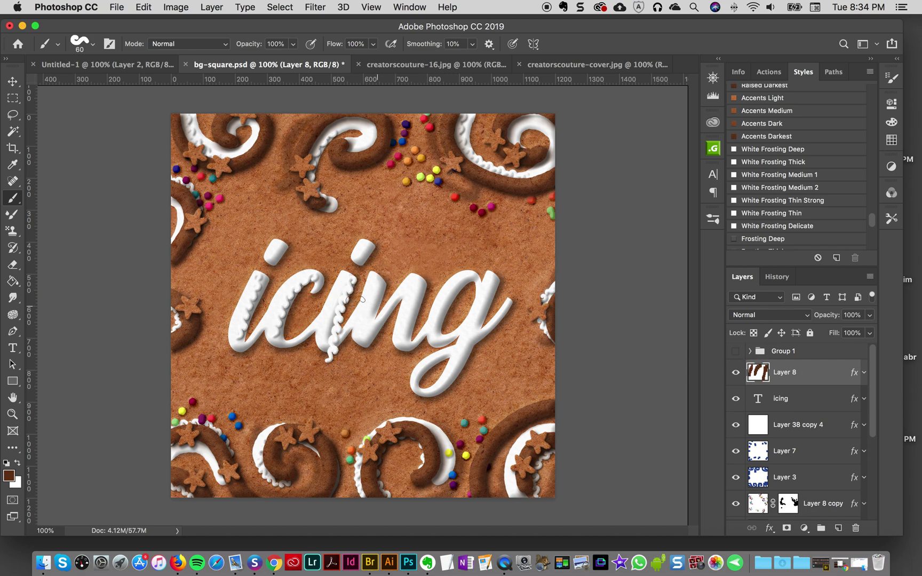
pyautogui.press('super+z')
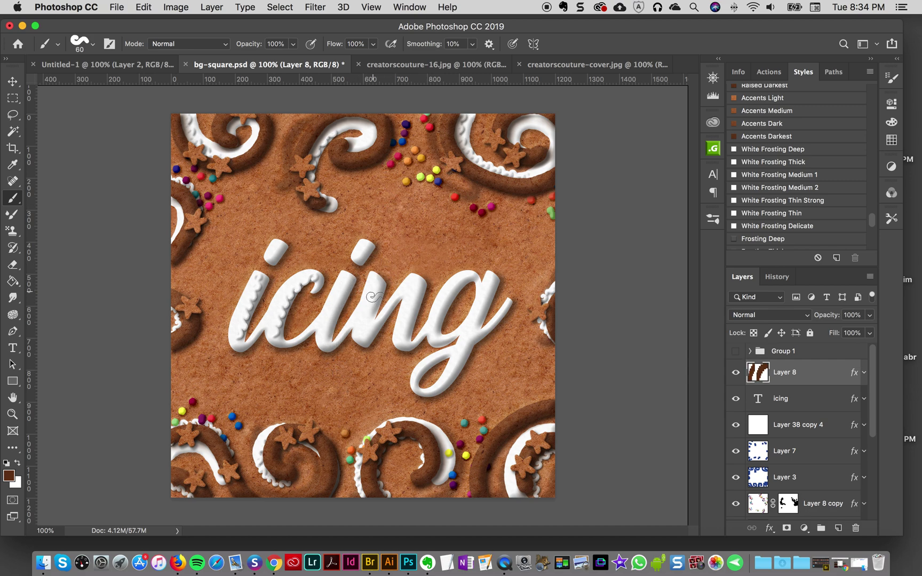
# - Pipe frosting down the stem of the second i and along both downstrokes of the n
pyautogui.moveTo(329, 321); pyautogui.dragTo(326, 344)
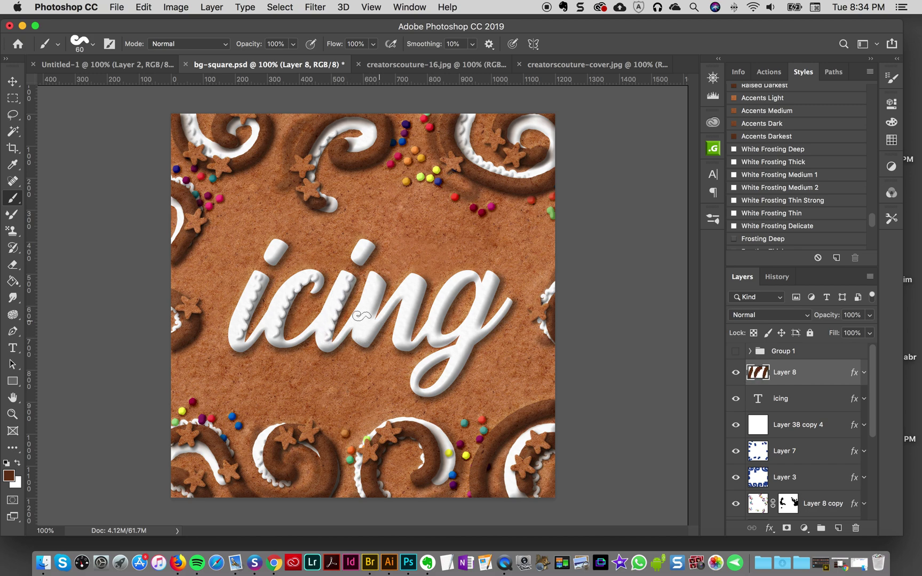
pyautogui.moveTo(376, 283); pyautogui.dragTo(366, 338)
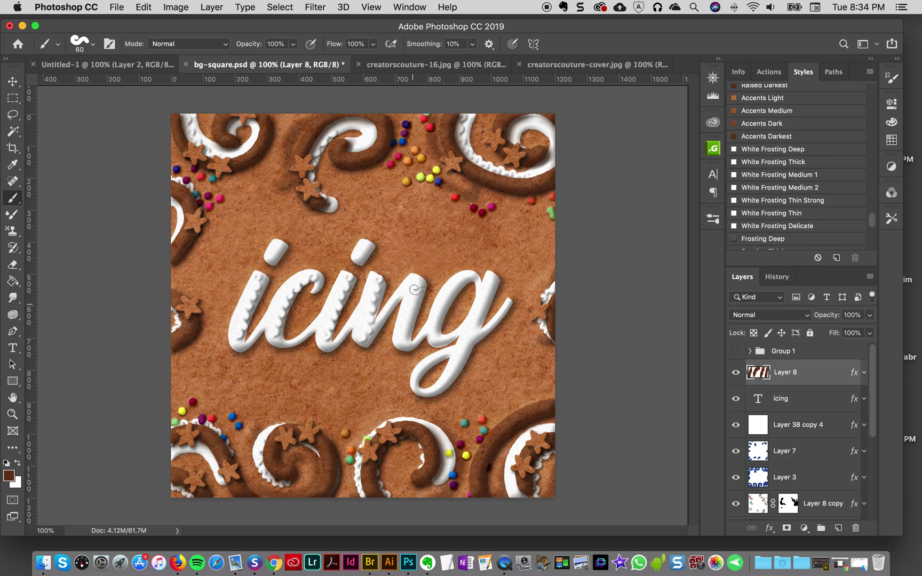
pyautogui.moveTo(418, 278); pyautogui.dragTo(408, 348)
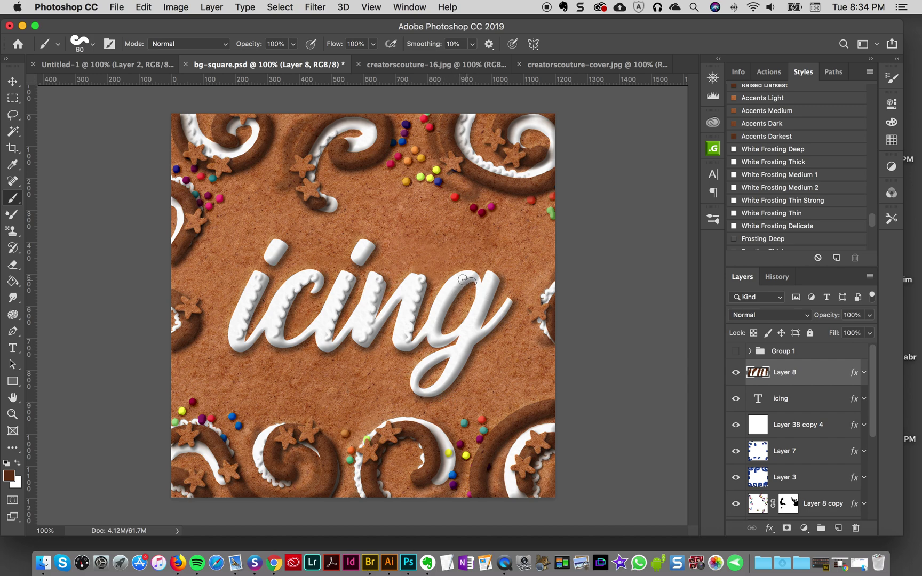
# - Try piping strokes around the bowl of the g, undoing each one
pyautogui.moveTo(464, 279); pyautogui.dragTo(437, 326)
pyautogui.press('super+z')
pyautogui.moveTo(478, 278)
pyautogui.mouseDown()
pyautogui.moveTo(442, 316)
pyautogui.moveTo(442, 339)
pyautogui.mouseUp()
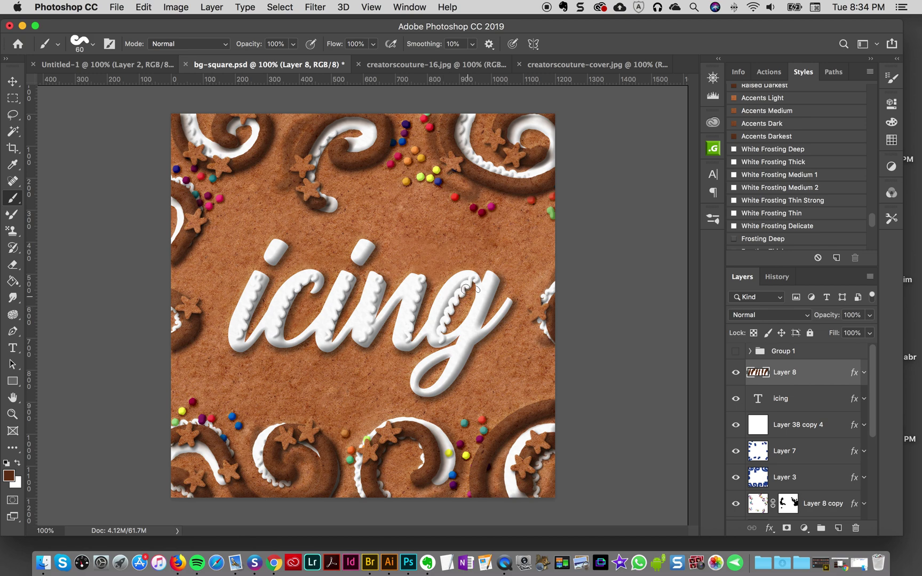
pyautogui.press('super+z')
pyautogui.moveTo(476, 279)
pyautogui.mouseDown()
pyautogui.moveTo(448, 301)
pyautogui.moveTo(442, 333)
pyautogui.mouseUp()
pyautogui.press('super+z')
pyautogui.moveTo(468, 278)
pyautogui.mouseDown()
pyautogui.moveTo(439, 312)
pyautogui.moveTo(437, 335)
pyautogui.mouseUp()
pyautogui.press('super+z')
# - Pipe frosting along the bowl and long descender of the g and over the dots of both i's
pyautogui.moveTo(467, 275)
pyautogui.mouseDown()
pyautogui.moveTo(440, 320)
pyautogui.moveTo(442, 342)
pyautogui.mouseUp()
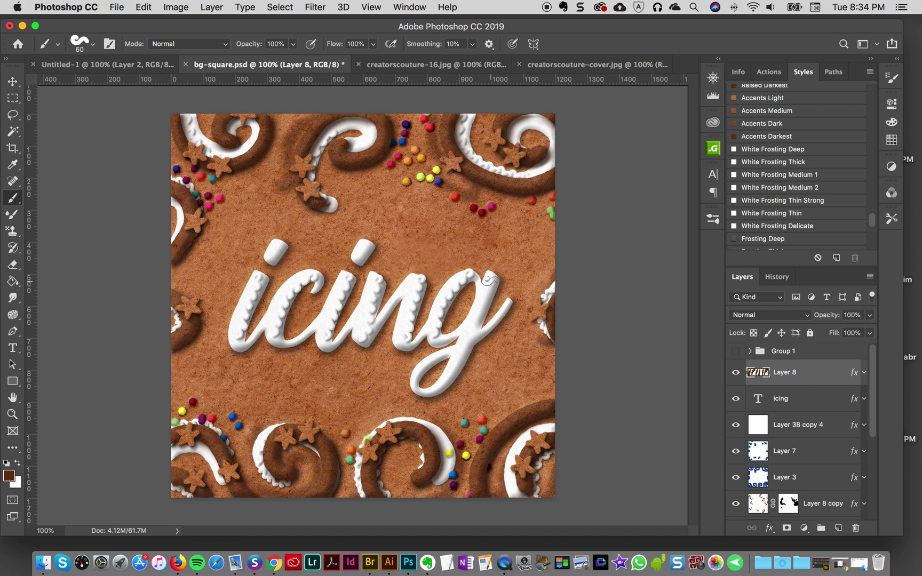
pyautogui.moveTo(490, 281)
pyautogui.mouseDown()
pyautogui.moveTo(448, 377)
pyautogui.moveTo(415, 395)
pyautogui.mouseUp()
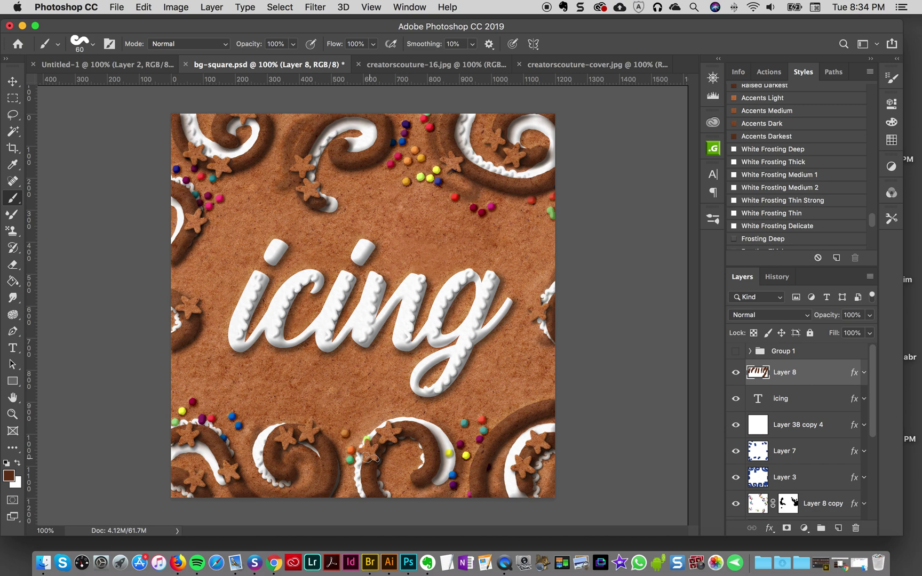
pyautogui.moveTo(365, 245); pyautogui.dragTo(359, 260)
pyautogui.moveTo(286, 239); pyautogui.dragTo(272, 261)
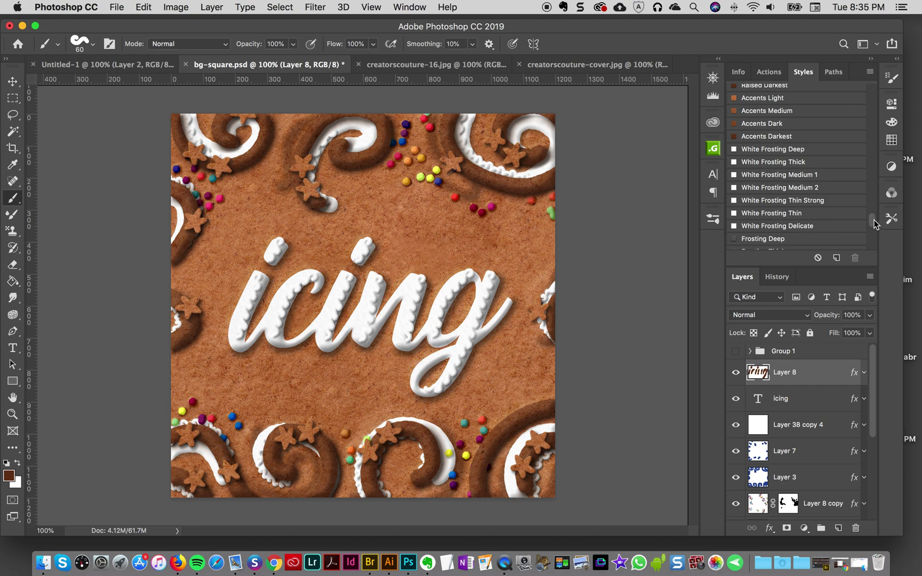
# - Apply the White Frosting Medium 1 style to the piping layer after trying White Frosting Thin Strong and White Frosting Medium 2
pyautogui.scroll(-2, 873, 224)
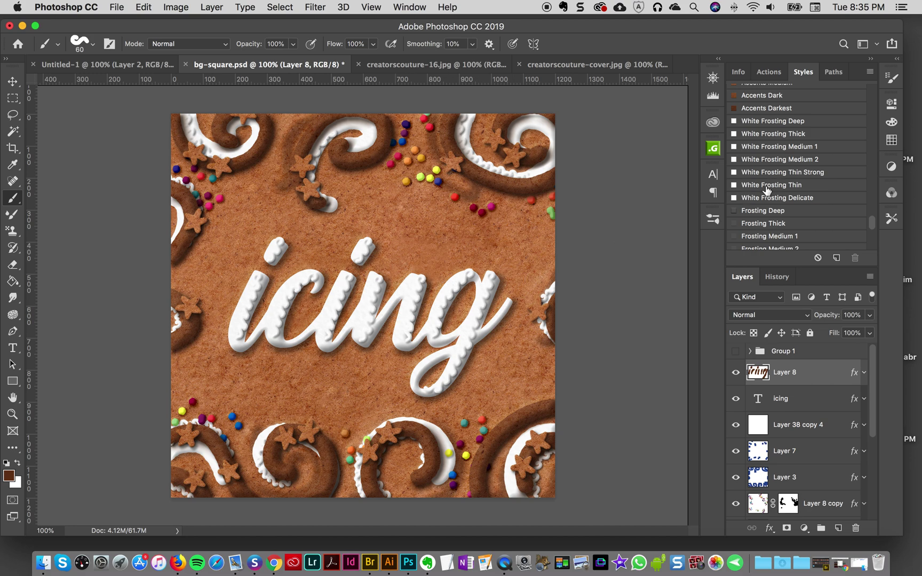
pyautogui.click(781, 172)
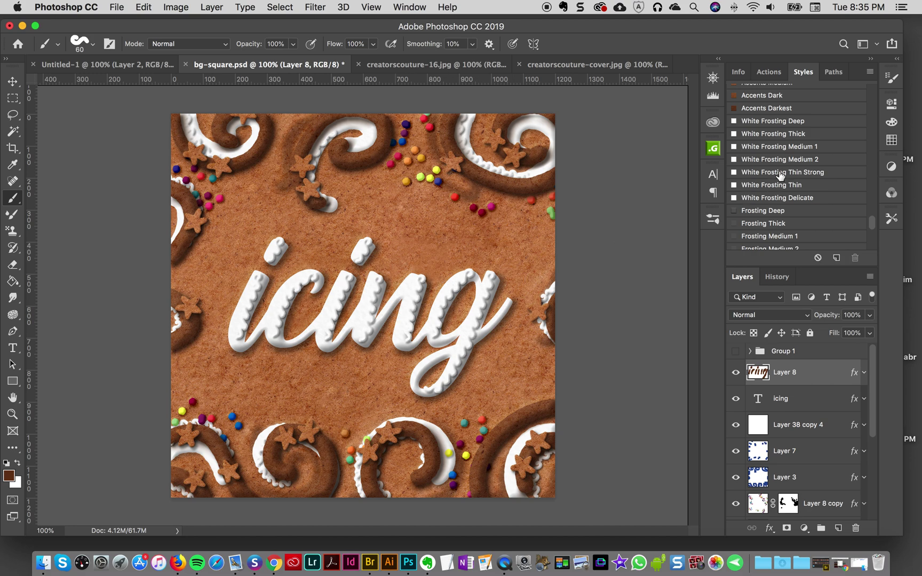
pyautogui.click(788, 164)
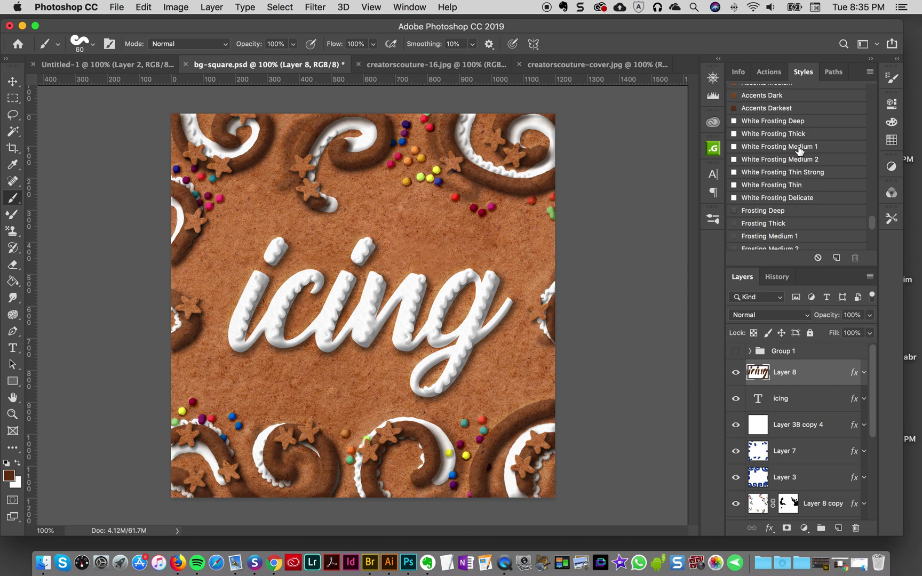
pyautogui.click(796, 150)
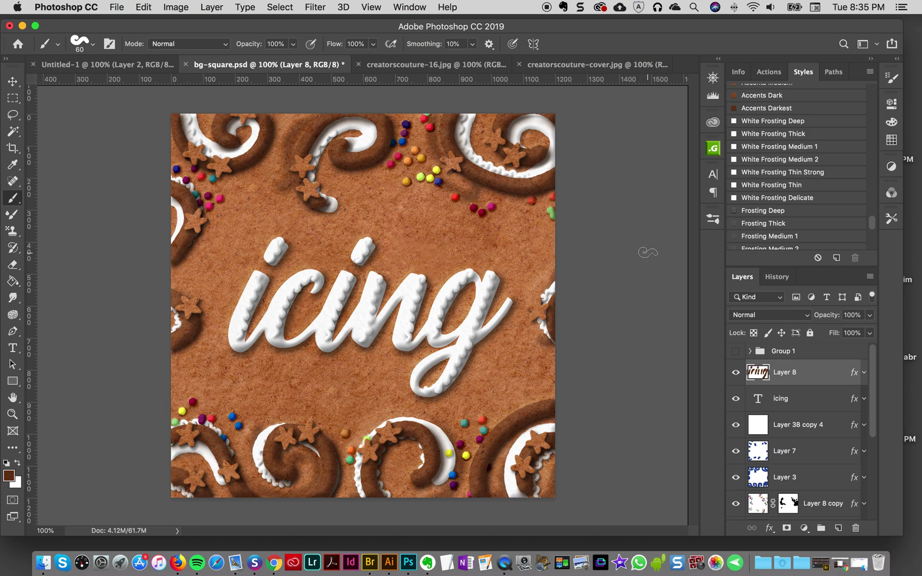
# - Hide Layer 8 with the piping and check the creatorscouture-cover.jpg artwork for reference before returning to bg-square.psd
pyautogui.click(736, 374)
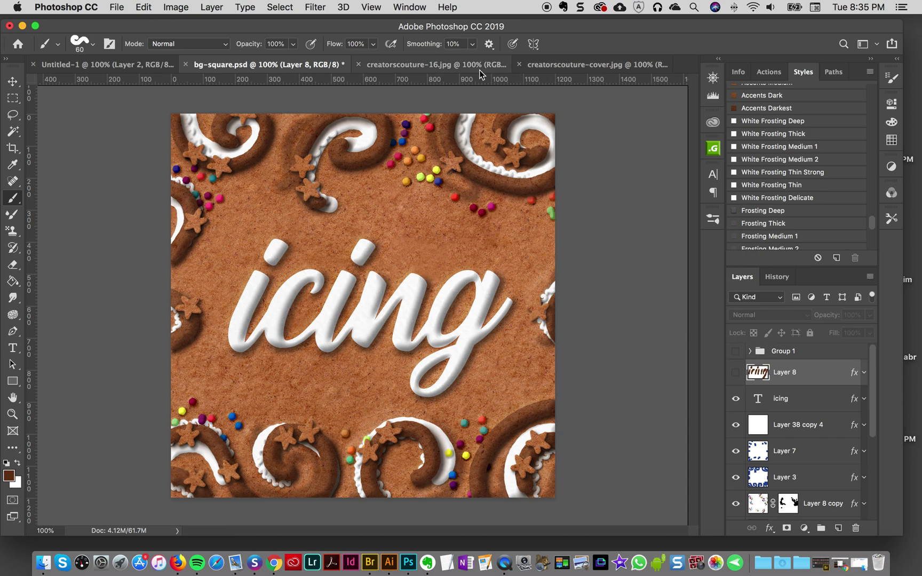
pyautogui.click(571, 69)
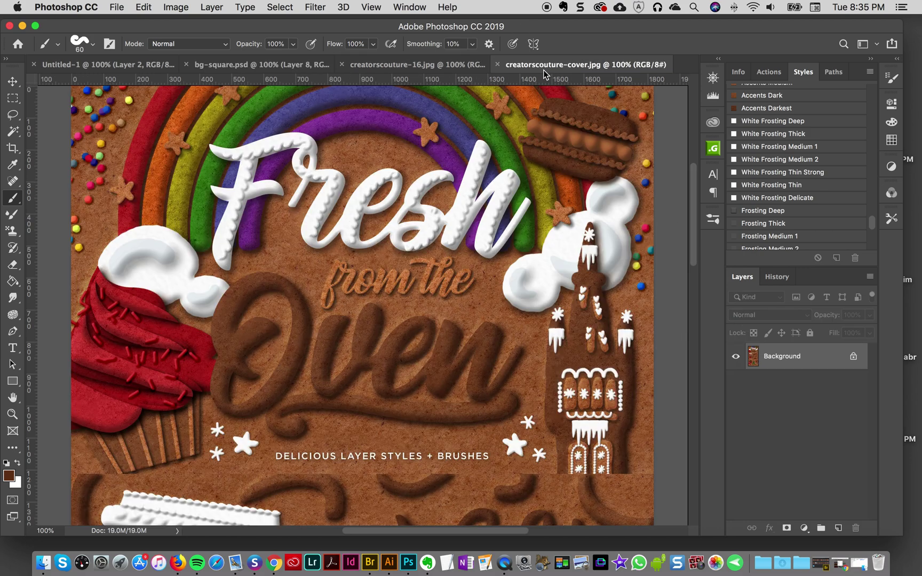
pyautogui.click(465, 67)
pyautogui.click(320, 64)
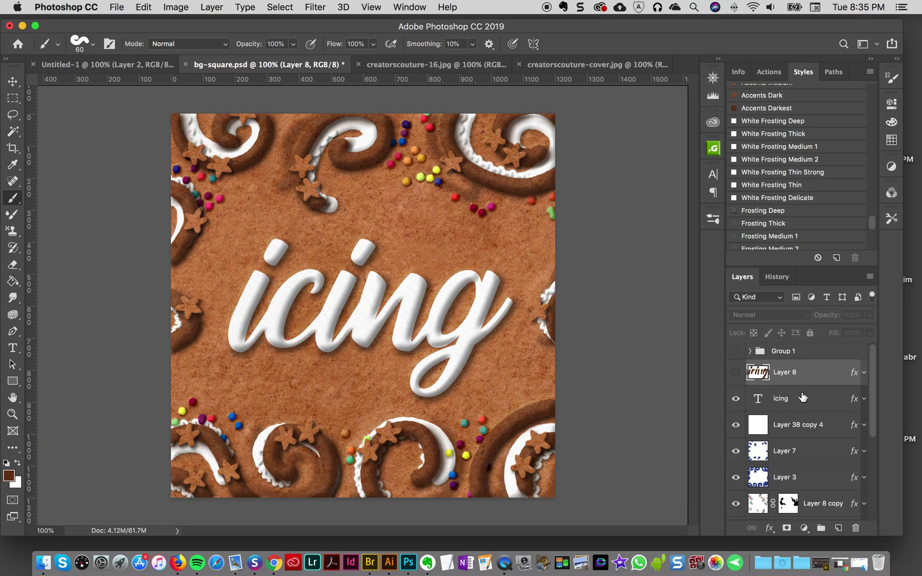
# - Duplicate the hidden Layer 8 and clear all the piping from the visible copy, keeping its layer style
pyautogui.press('super+j')
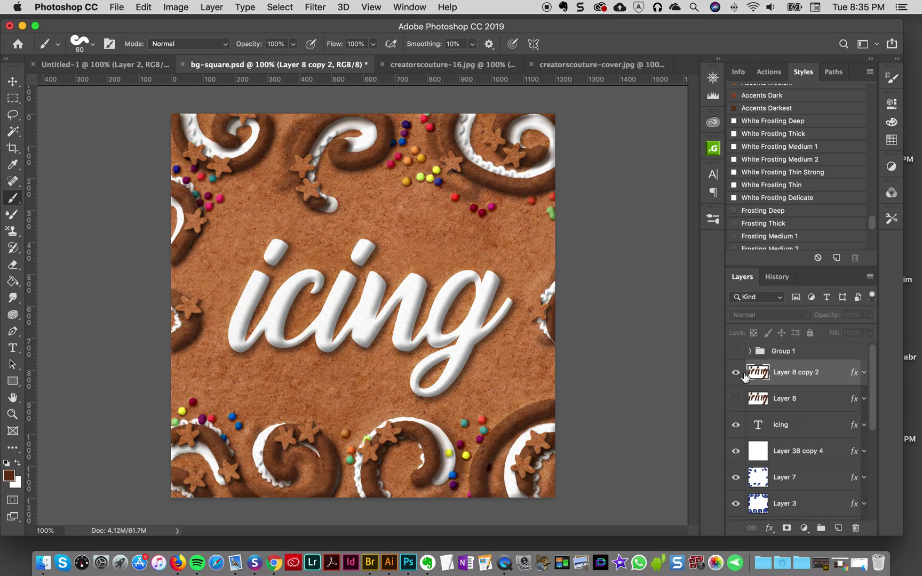
pyautogui.click(735, 372)
pyautogui.press('super+a')
pyautogui.press('super+BackSpace')
pyautogui.press('super+d')
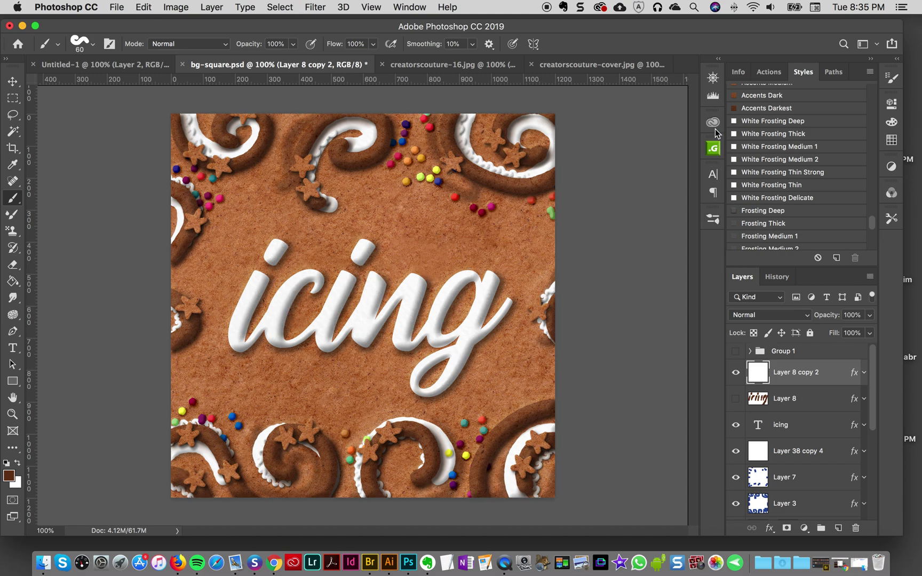
# - Select the brush preset "49 fresh from the oven" for piping on Layer 8 copy 2
pyautogui.click(713, 219)
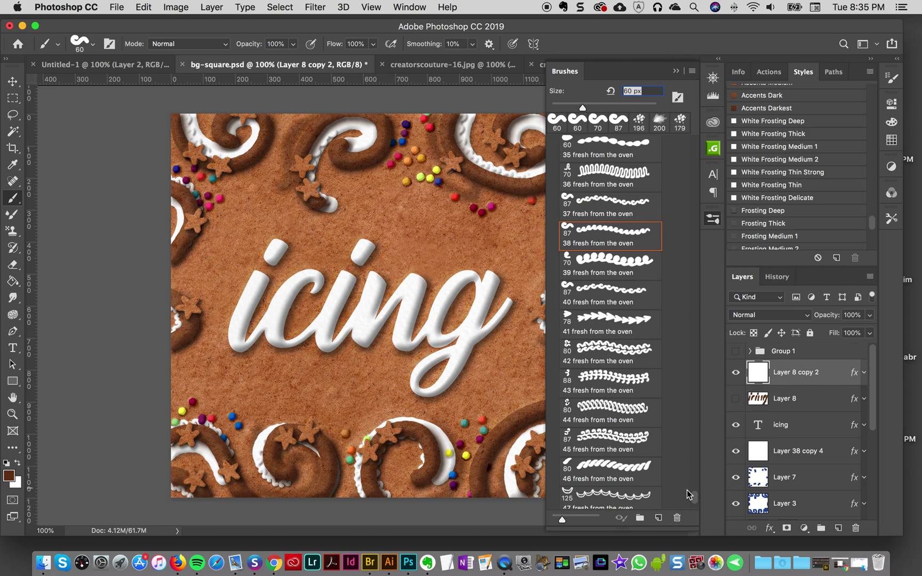
pyautogui.scroll(-6, 695, 500)
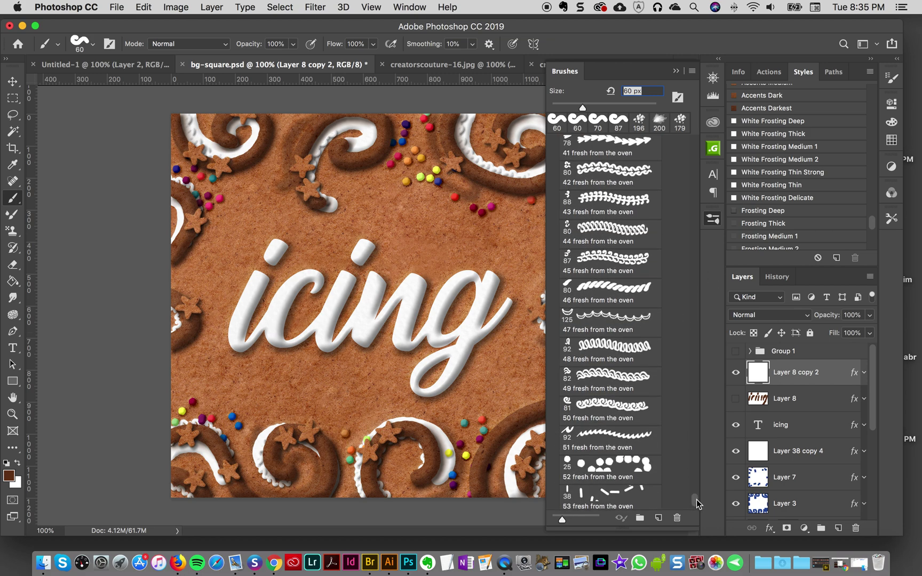
pyautogui.click(621, 372)
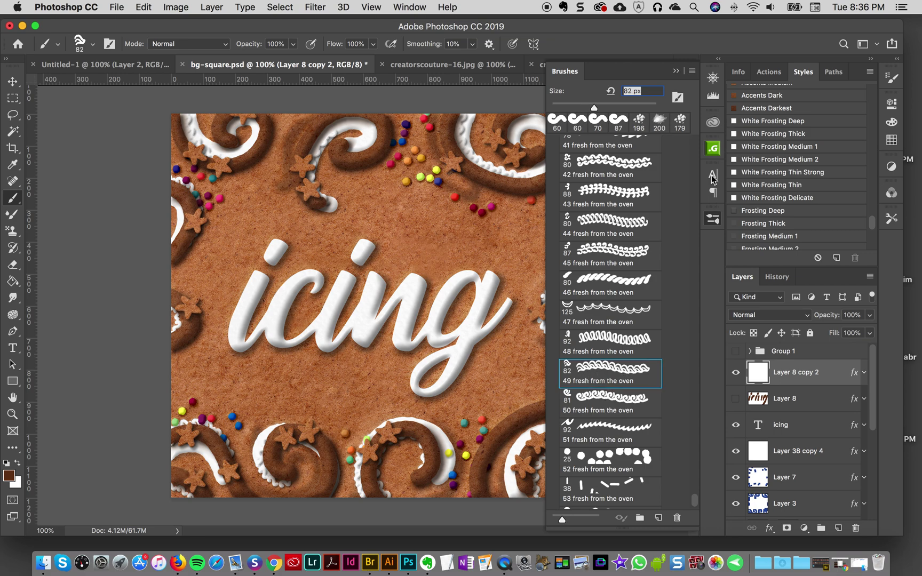
pyautogui.click(714, 220)
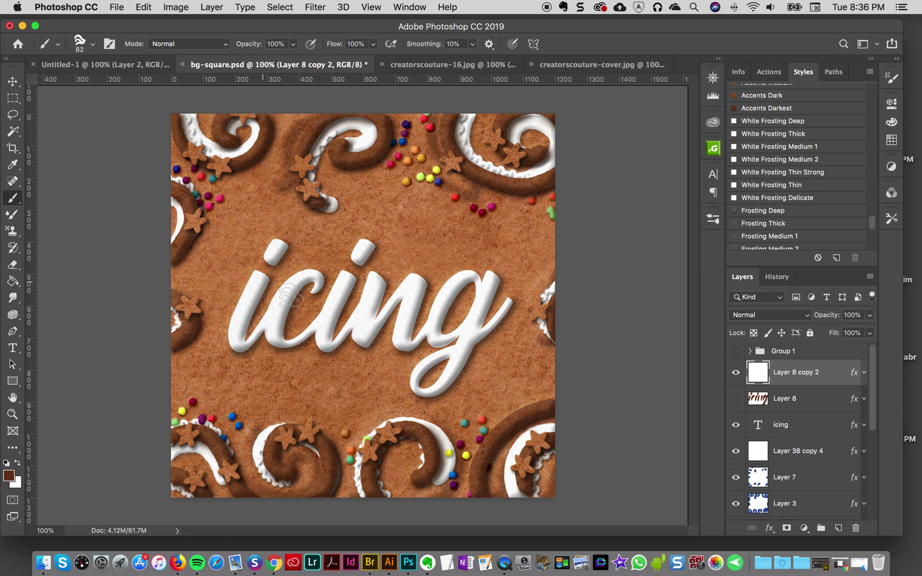
pyautogui.click(255, 288)
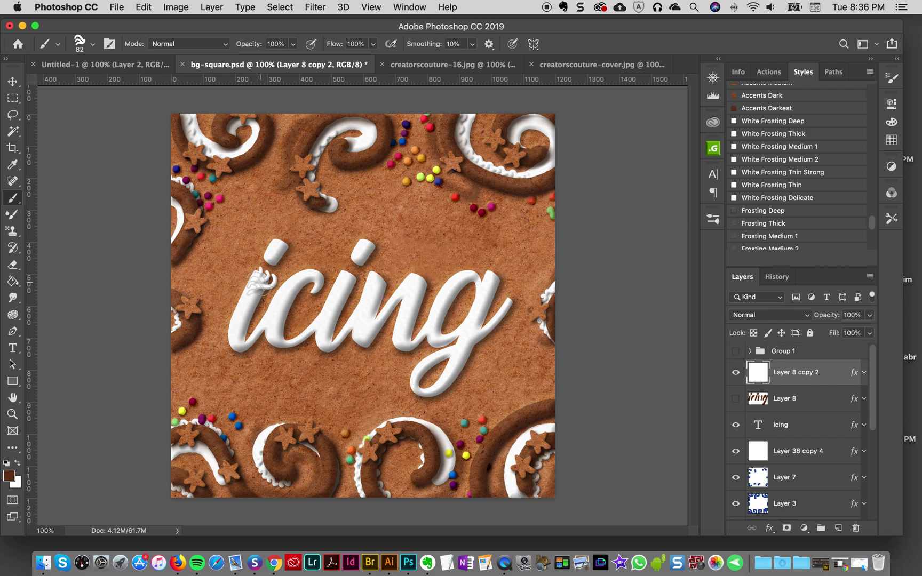
pyautogui.moveTo(238, 352); pyautogui.dragTo(264, 274)
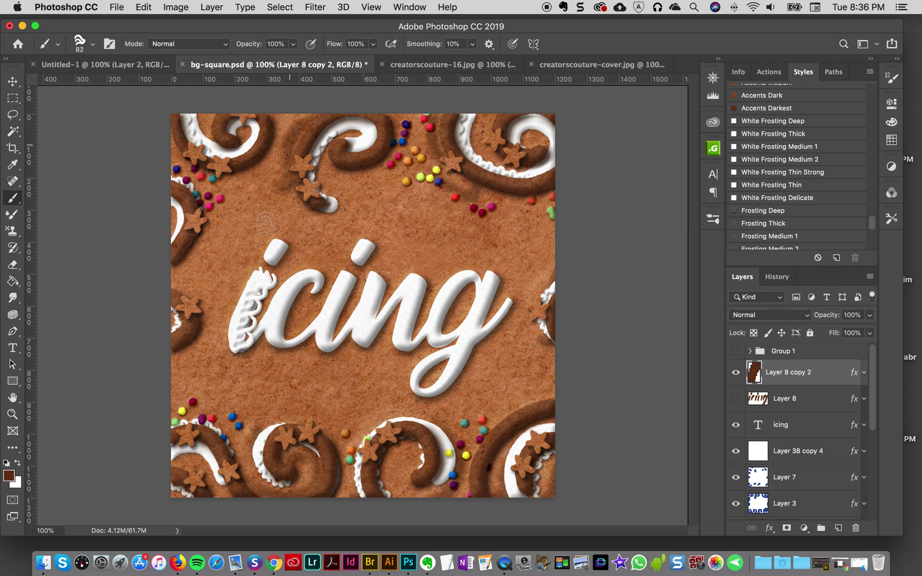
pyautogui.moveTo(265, 276)
pyautogui.mouseDown()
pyautogui.moveTo(261, 269)
pyautogui.moveTo(291, 264)
pyautogui.mouseUp()
pyautogui.press('super+a')
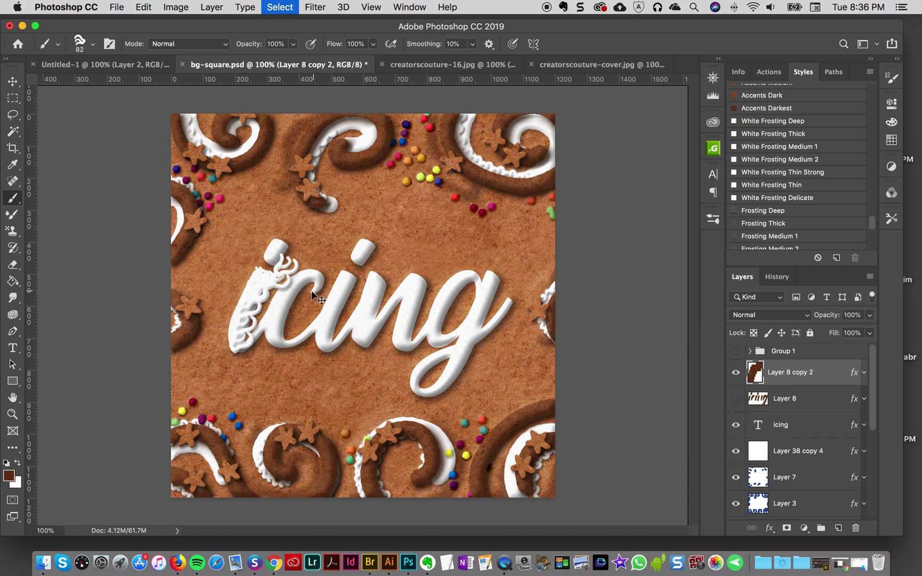
pyautogui.press('Delete')
pyautogui.press('super+d')
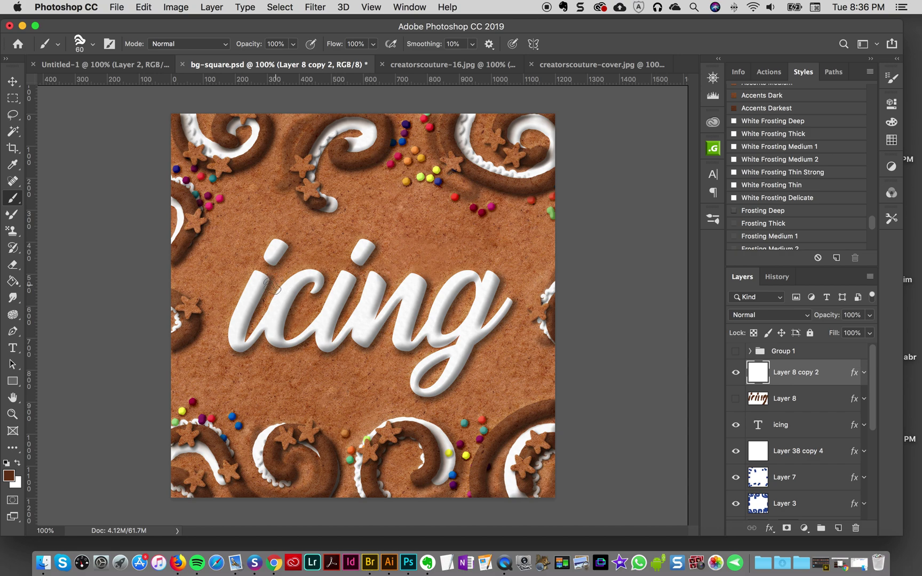
# - Set the brush size to 60 px and pipe looped frosting down the stem of the first i and the curve of the c
pyautogui.moveTo(261, 275)
pyautogui.mouseDown()
pyautogui.moveTo(241, 322)
pyautogui.moveTo(249, 359)
pyautogui.mouseUp()
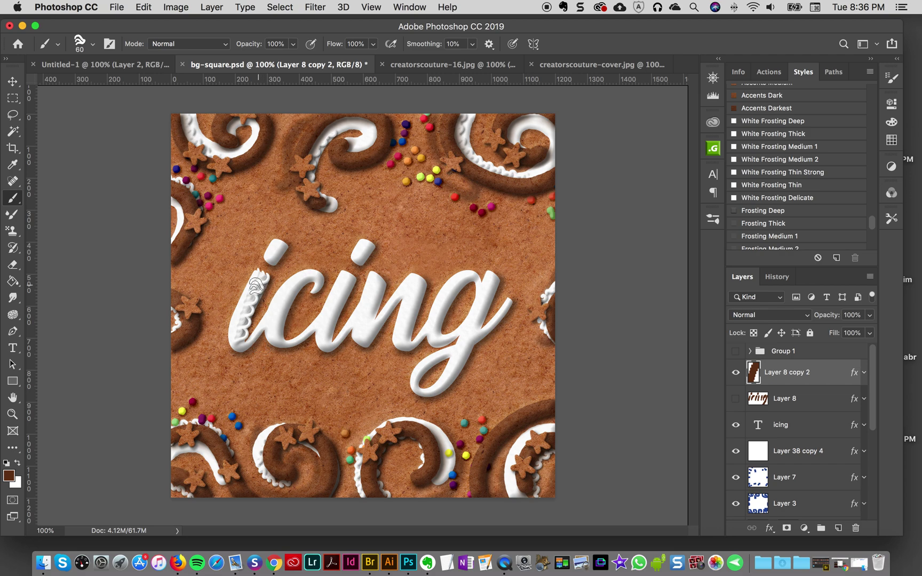
pyautogui.press('super+z')
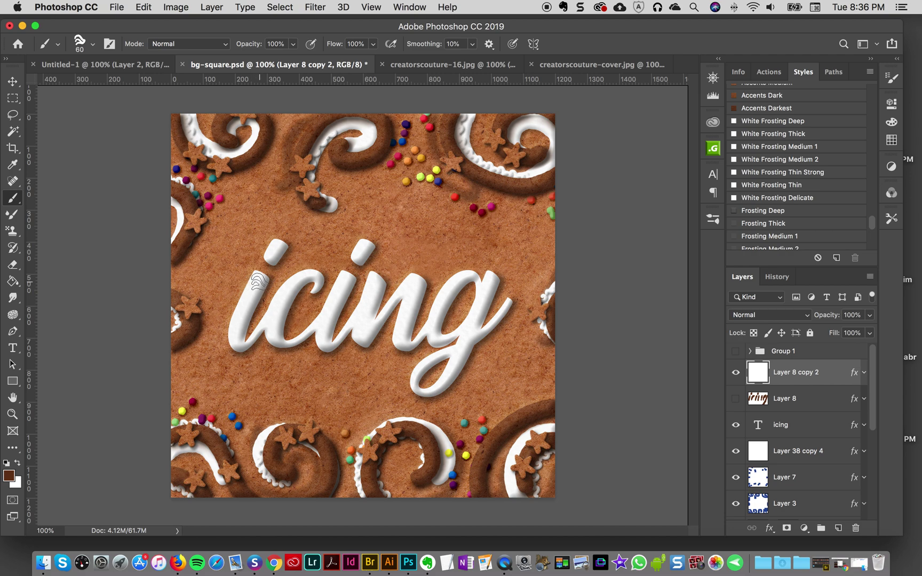
pyautogui.moveTo(258, 280); pyautogui.dragTo(241, 319)
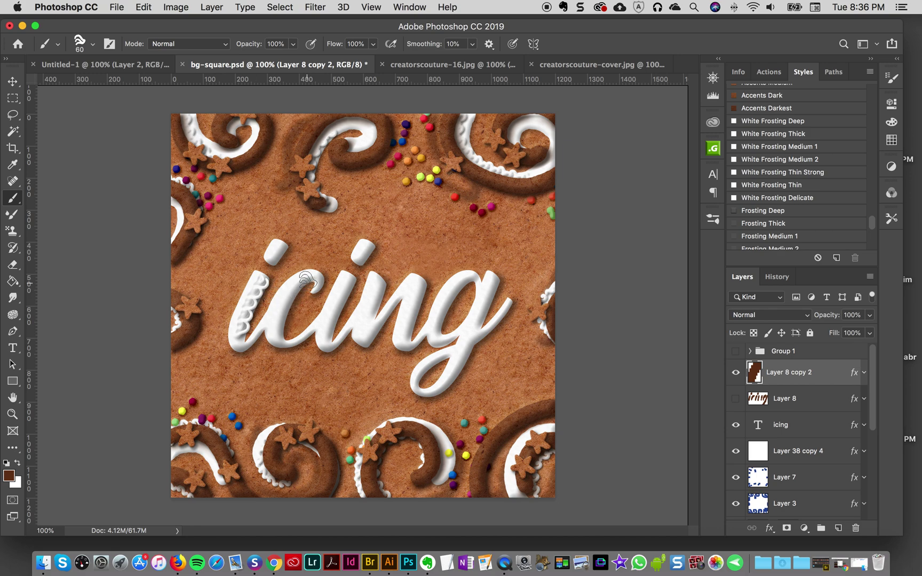
pyautogui.moveTo(302, 279); pyautogui.dragTo(277, 333)
pyautogui.moveTo(307, 278)
pyautogui.mouseDown()
pyautogui.moveTo(295, 280)
pyautogui.moveTo(283, 300)
pyautogui.moveTo(276, 322)
pyautogui.moveTo(288, 336)
pyautogui.mouseUp()
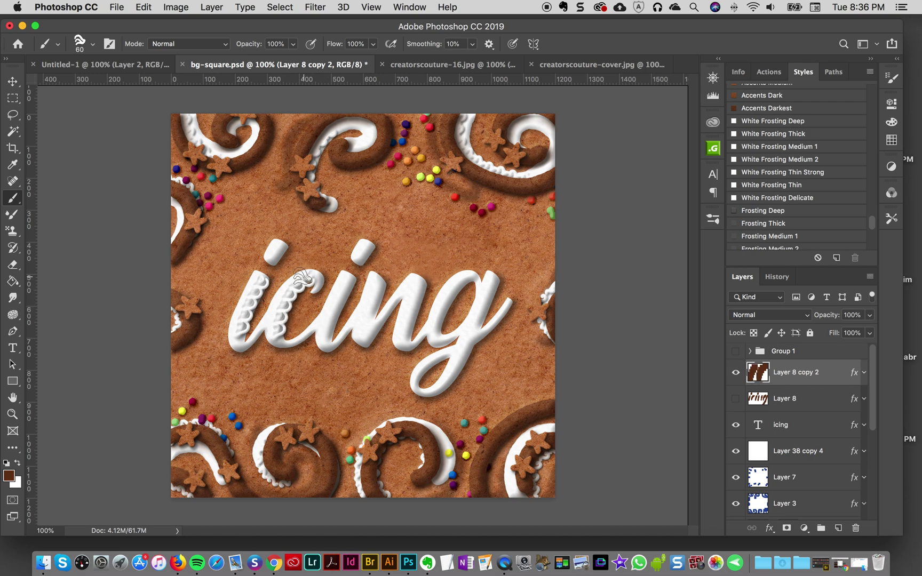
# - Pipe looped frosting down the stem of the second i and both strokes of the n
pyautogui.moveTo(345, 281); pyautogui.dragTo(327, 333)
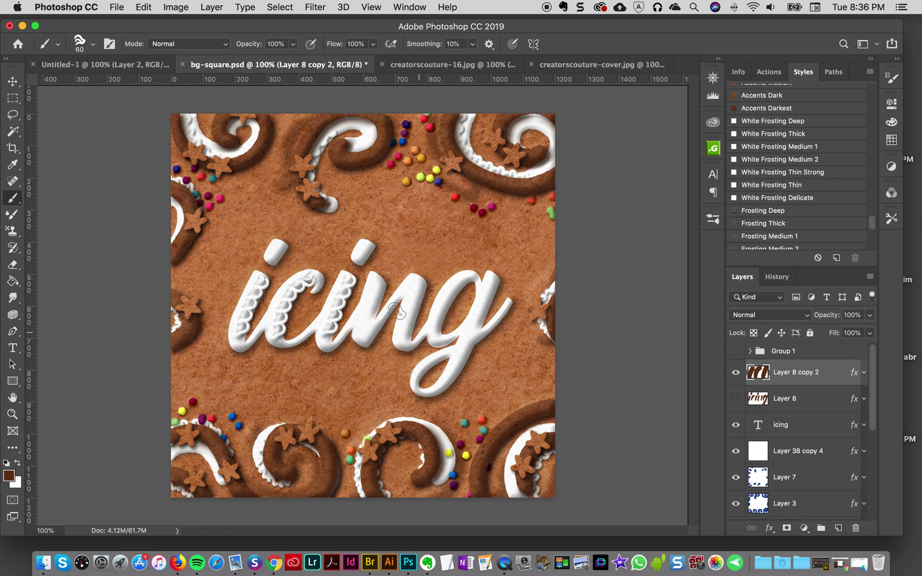
pyautogui.moveTo(376, 280); pyautogui.dragTo(364, 319)
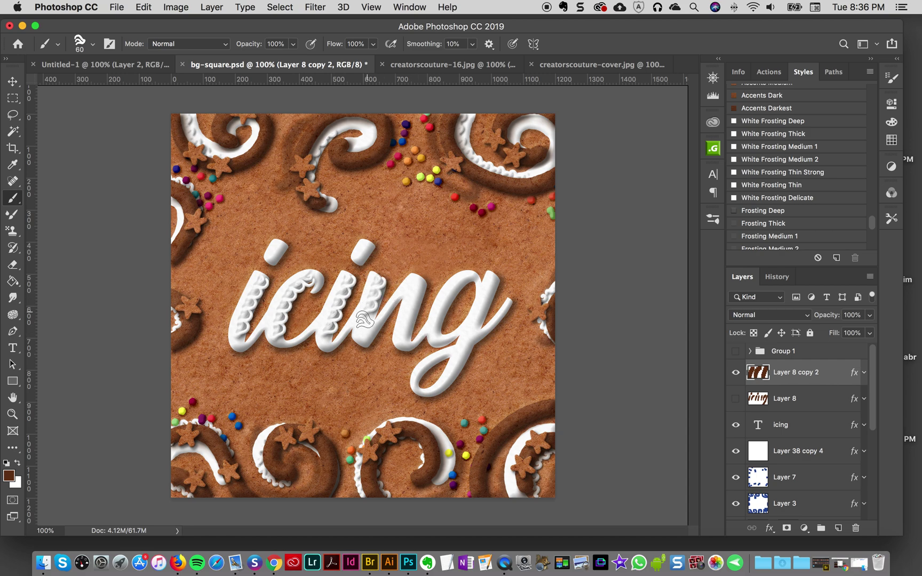
pyautogui.moveTo(413, 289); pyautogui.dragTo(406, 339)
# - Pipe looped frosting around the bowl of the g and down its long descender
pyautogui.moveTo(468, 277)
pyautogui.mouseDown()
pyautogui.moveTo(447, 292)
pyautogui.moveTo(434, 333)
pyautogui.mouseUp()
pyautogui.press('super+z')
pyautogui.moveTo(469, 273); pyautogui.dragTo(433, 337)
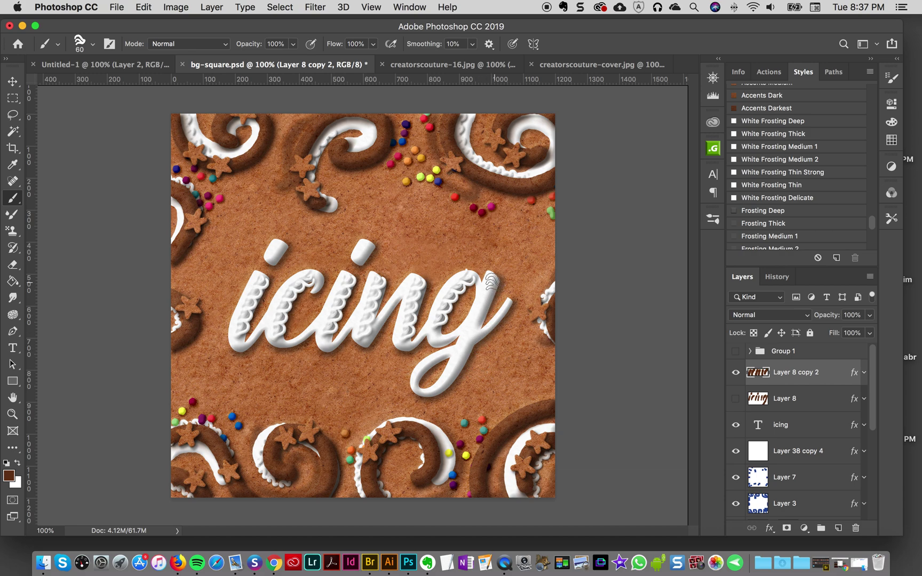
pyautogui.moveTo(491, 280); pyautogui.dragTo(438, 388)
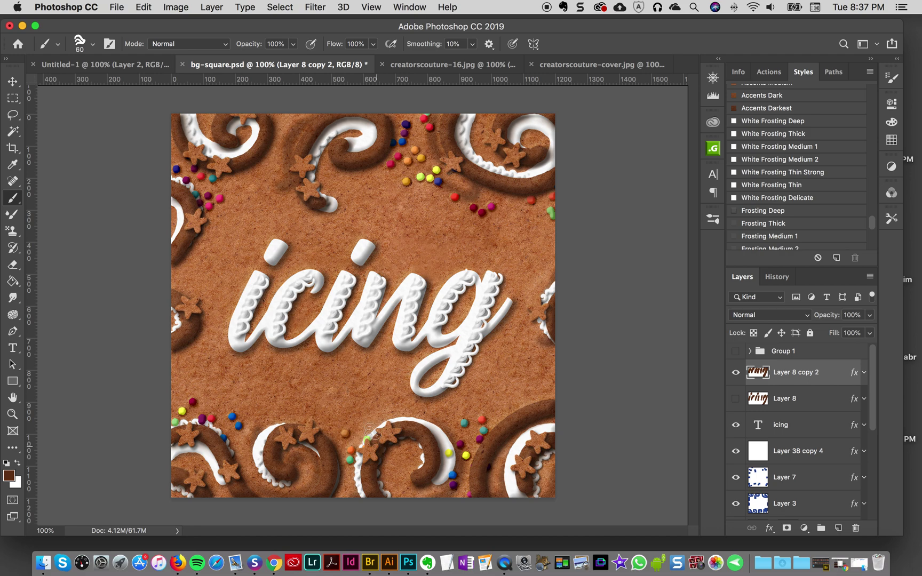
# - Add a single dab of looped frosting to the dot of each i
pyautogui.press('super+z')
pyautogui.click(278, 244)
pyautogui.press('super+z')
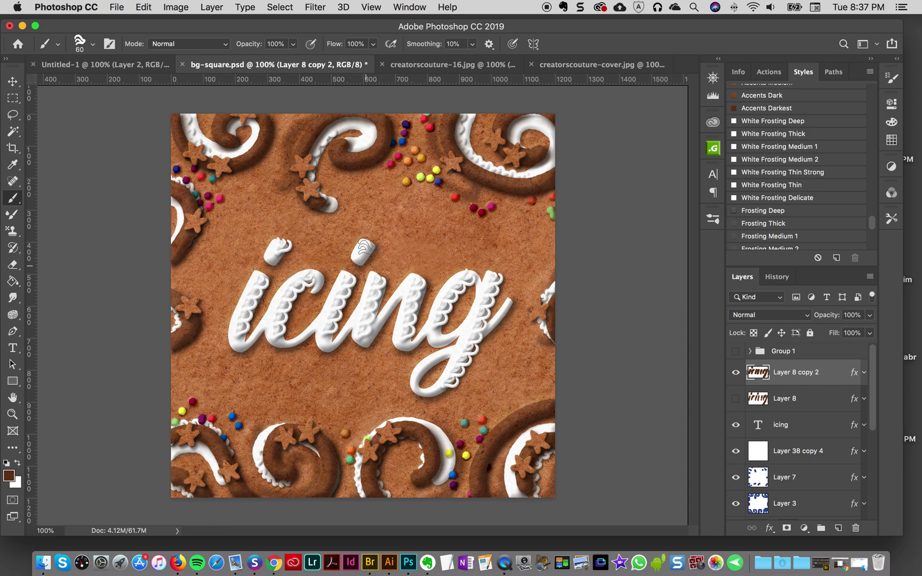
pyautogui.click(279, 245)
pyautogui.press('super+z')
pyautogui.click(278, 246)
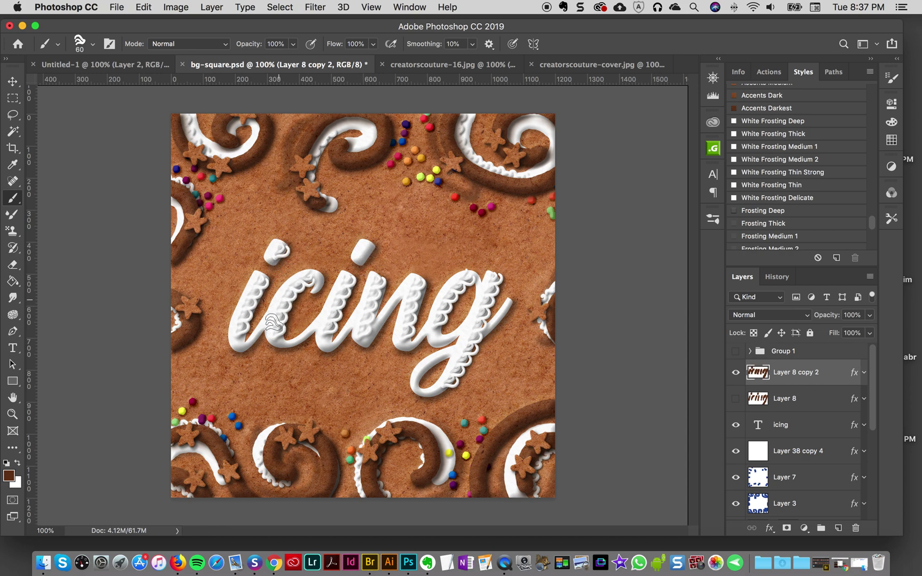
pyautogui.click(366, 248)
pyautogui.click(204, 278)
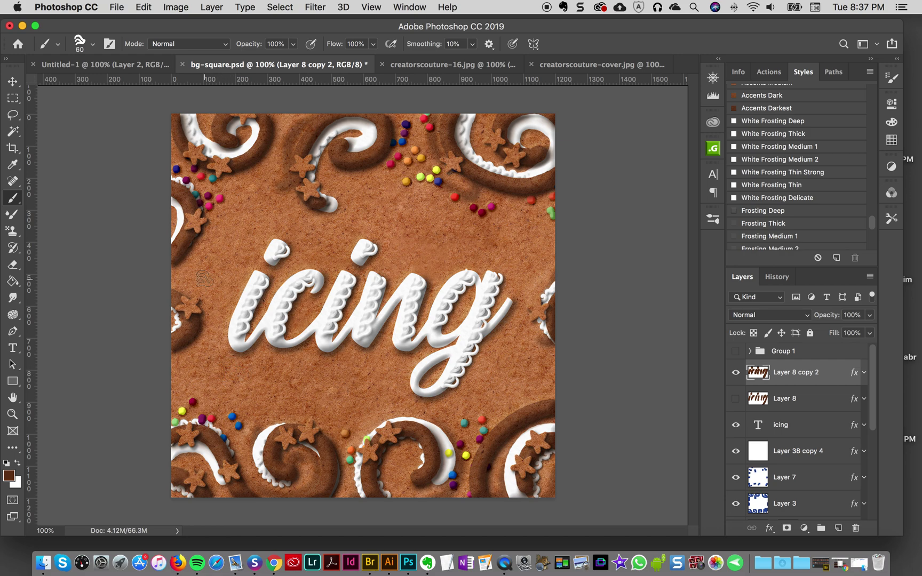